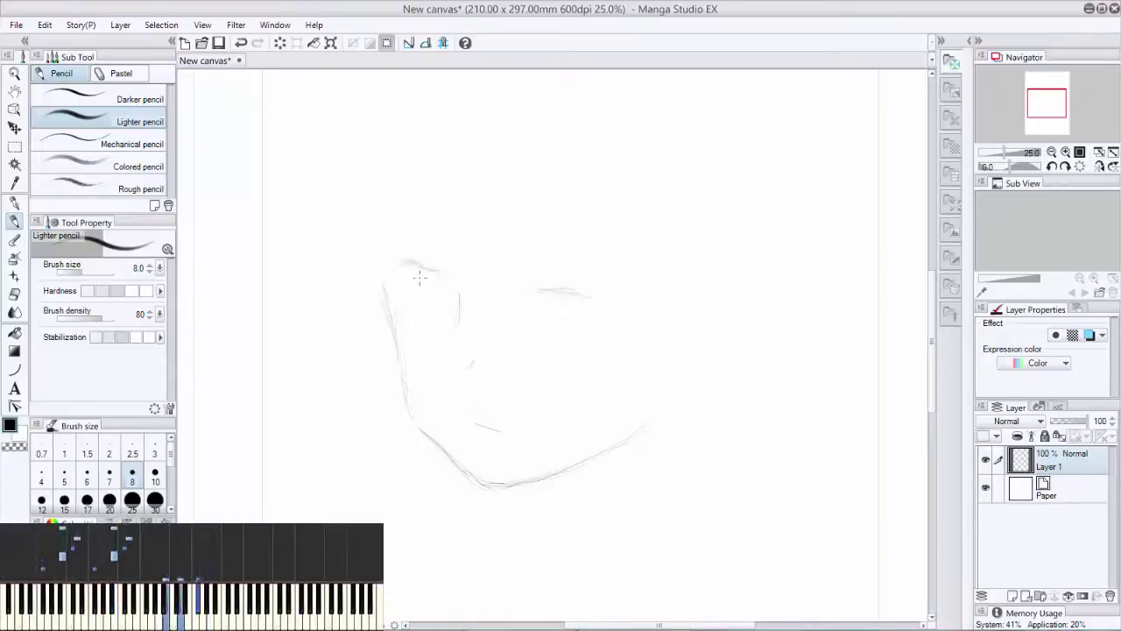
Lightly sketch the brow guide lines, the far side of the face and the shoulder-length hair strands around the head.
{"action": "left_click_drag", "start_coordinate": [414, 207], "coordinate": [443, 209]}
{"action": "mouse_move", "coordinate": [555, 223]}
{"action": "left_mouse_down"}
{"action": "mouse_move", "coordinate": [615, 349]}
{"action": "mouse_move", "coordinate": [639, 280]}
{"action": "left_mouse_up"}
{"action": "left_click_drag", "start_coordinate": [611, 159], "coordinate": [619, 215]}
{"action": "left_click_drag", "start_coordinate": [651, 317], "coordinate": [641, 436]}
{"action": "left_click_drag", "start_coordinate": [681, 363], "coordinate": [656, 428]}
{"action": "left_click_drag", "start_coordinate": [818, 289], "coordinate": [798, 355]}
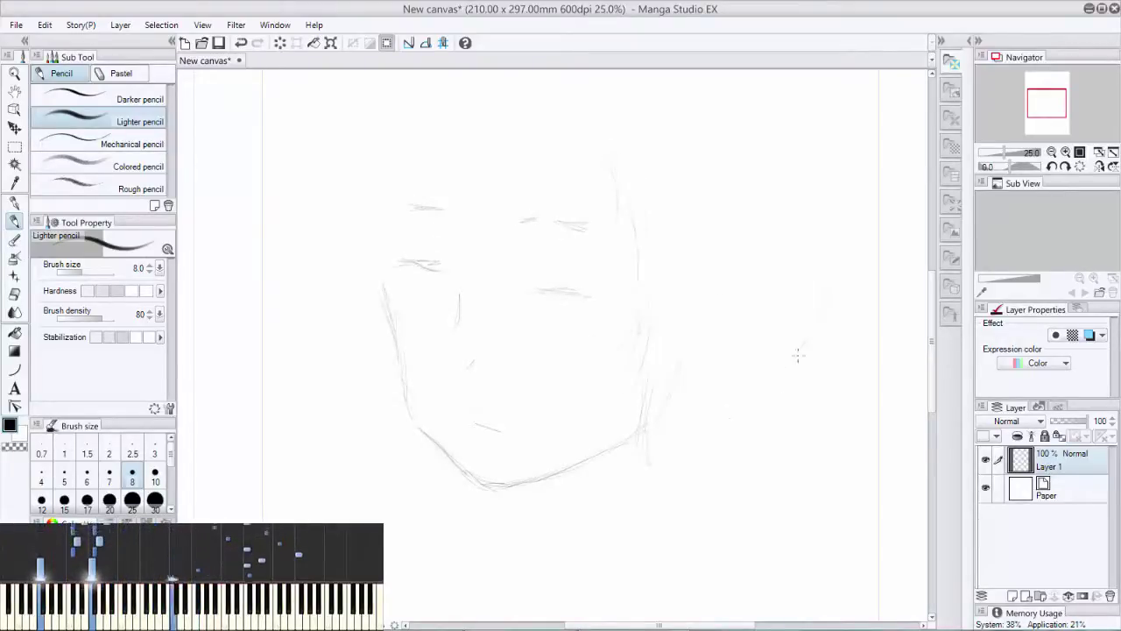
{"action": "left_click_drag", "start_coordinate": [824, 256], "coordinate": [787, 470]}
{"action": "left_click_drag", "start_coordinate": [690, 455], "coordinate": [705, 471]}
{"action": "left_click_drag", "start_coordinate": [626, 419], "coordinate": [626, 480]}
{"action": "left_click_drag", "start_coordinate": [646, 212], "coordinate": [641, 317]}
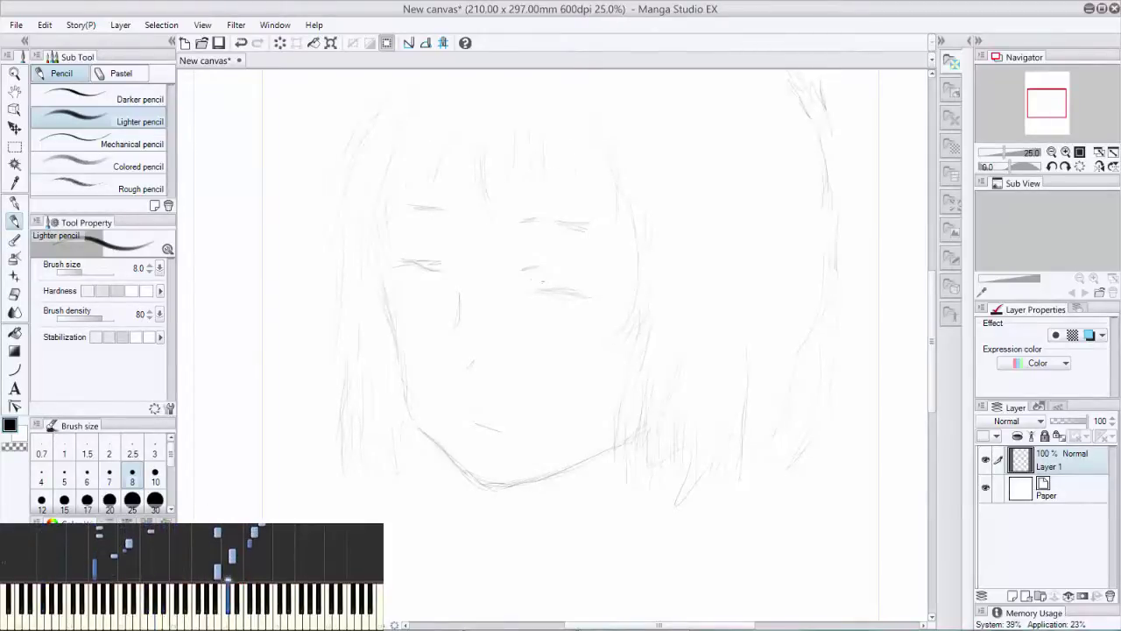
Sketch both eyes with upper lids and irises, and refine the nose and mouth marks with pencil and Soft eraser.
{"action": "mouse_move", "coordinate": [536, 280]}
{"action": "left_mouse_down"}
{"action": "mouse_move", "coordinate": [598, 289]}
{"action": "mouse_move", "coordinate": [548, 310]}
{"action": "mouse_move", "coordinate": [563, 322]}
{"action": "mouse_move", "coordinate": [545, 277]}
{"action": "mouse_move", "coordinate": [593, 293]}
{"action": "mouse_move", "coordinate": [575, 331]}
{"action": "left_mouse_up"}
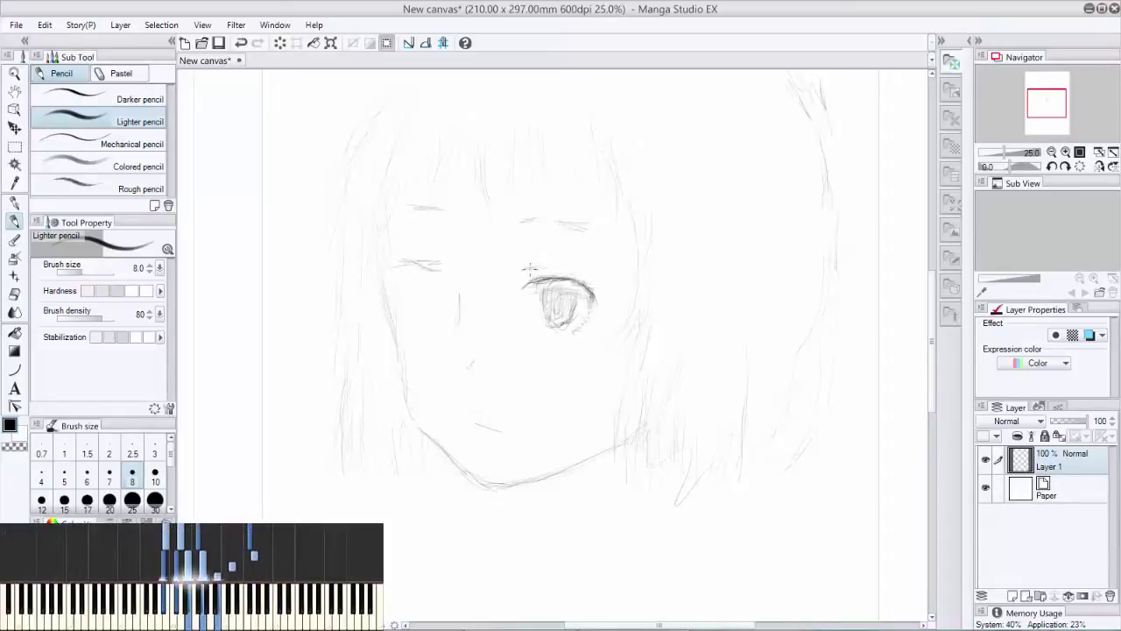
{"action": "mouse_move", "coordinate": [401, 262]}
{"action": "left_mouse_down"}
{"action": "mouse_move", "coordinate": [449, 271]}
{"action": "mouse_move", "coordinate": [420, 298]}
{"action": "mouse_move", "coordinate": [428, 306]}
{"action": "mouse_move", "coordinate": [433, 277]}
{"action": "mouse_move", "coordinate": [431, 289]}
{"action": "mouse_move", "coordinate": [401, 267]}
{"action": "mouse_move", "coordinate": [408, 289]}
{"action": "mouse_move", "coordinate": [457, 329]}
{"action": "left_mouse_up"}
{"action": "key", "text": "e"}
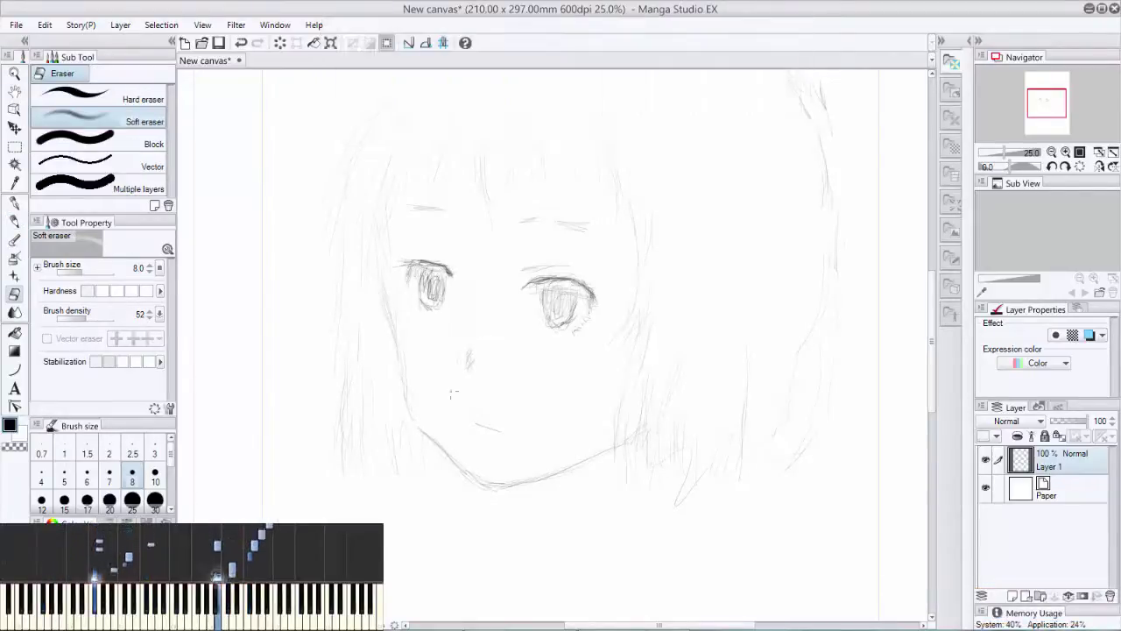
{"action": "key", "text": "p"}
{"action": "left_click_drag", "start_coordinate": [477, 425], "coordinate": [500, 431]}
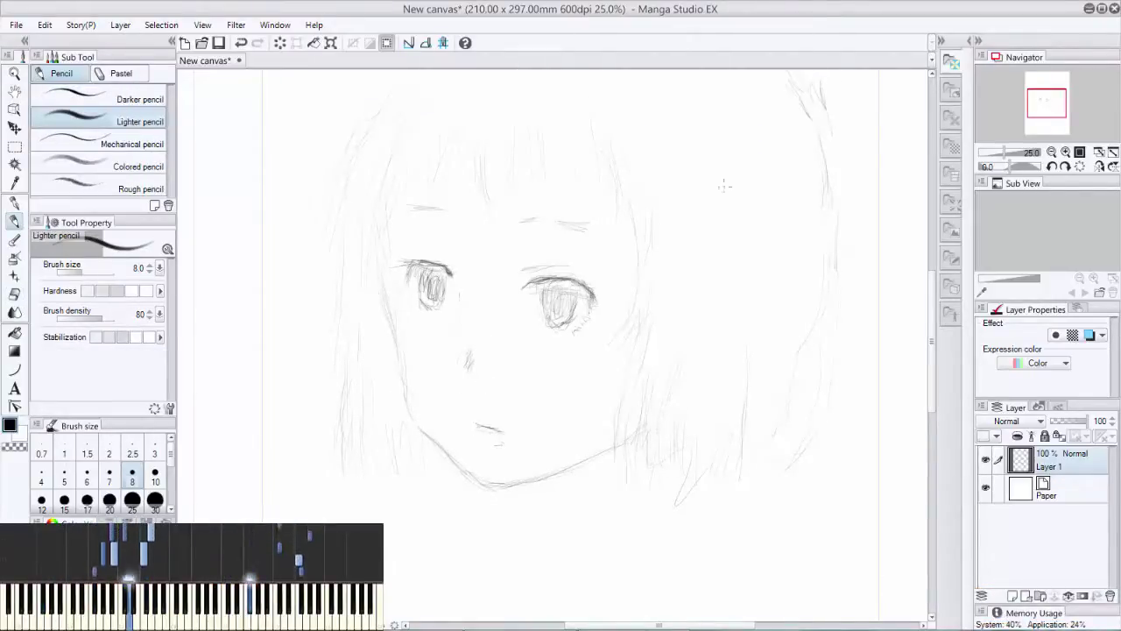
Draw both eyebrows as thicker arched strokes and clean up their upper edges with the Soft eraser.
{"action": "mouse_move", "coordinate": [594, 226]}
{"action": "left_mouse_down"}
{"action": "mouse_move", "coordinate": [535, 221]}
{"action": "mouse_move", "coordinate": [605, 233]}
{"action": "left_mouse_up"}
{"action": "key", "text": "e"}
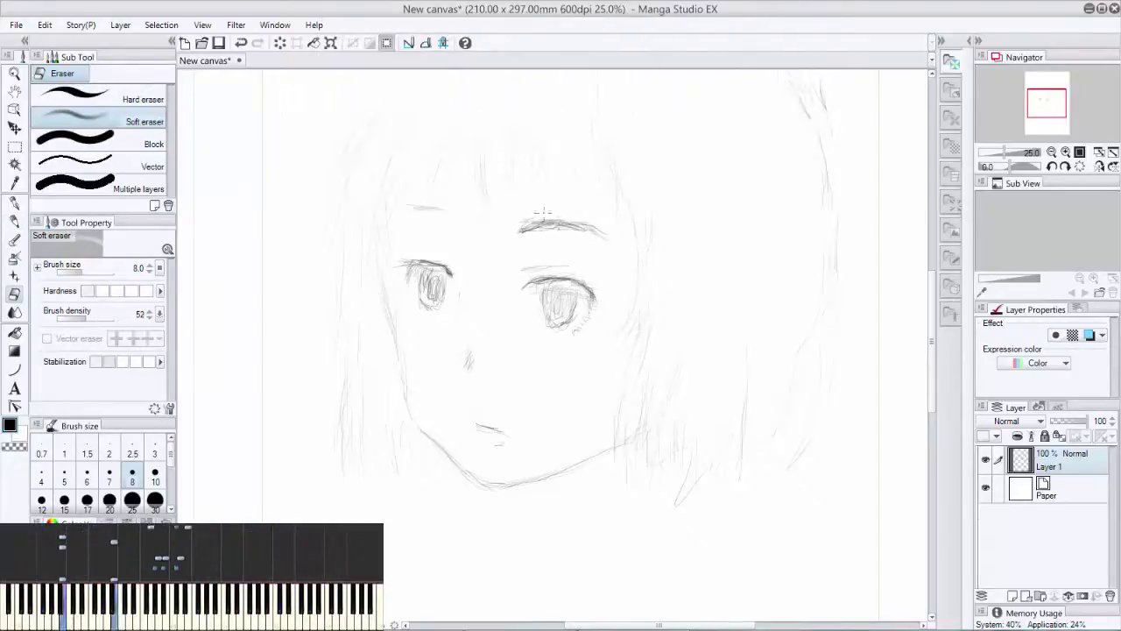
{"action": "key", "text": "p"}
{"action": "left_click_drag", "start_coordinate": [398, 213], "coordinate": [448, 219]}
{"action": "key", "text": "e"}
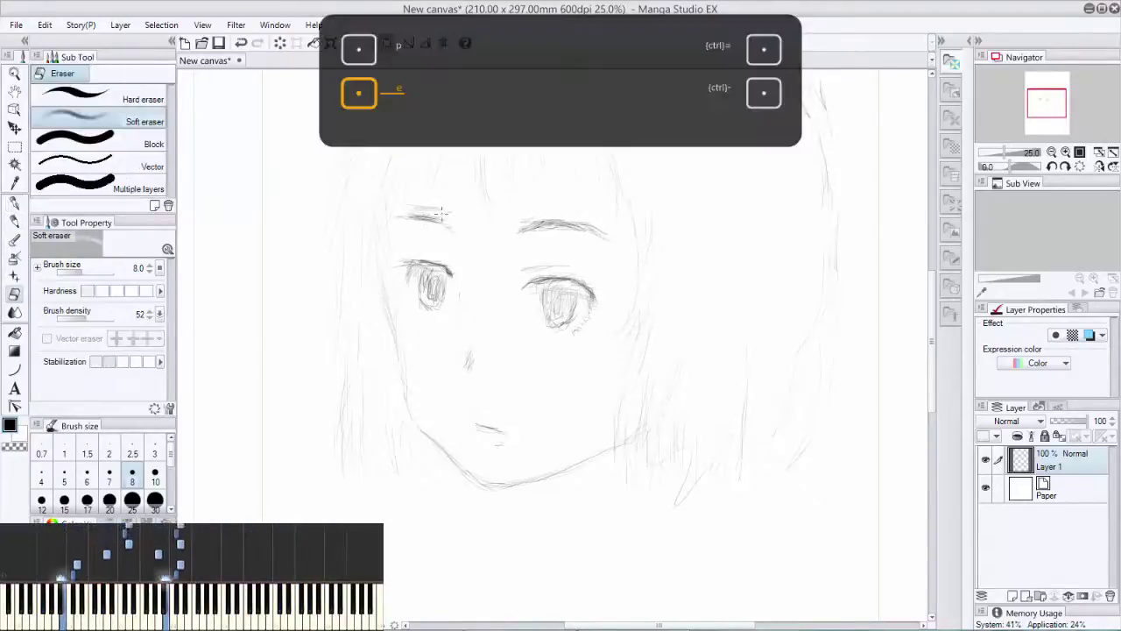
{"action": "key", "text": "p"}
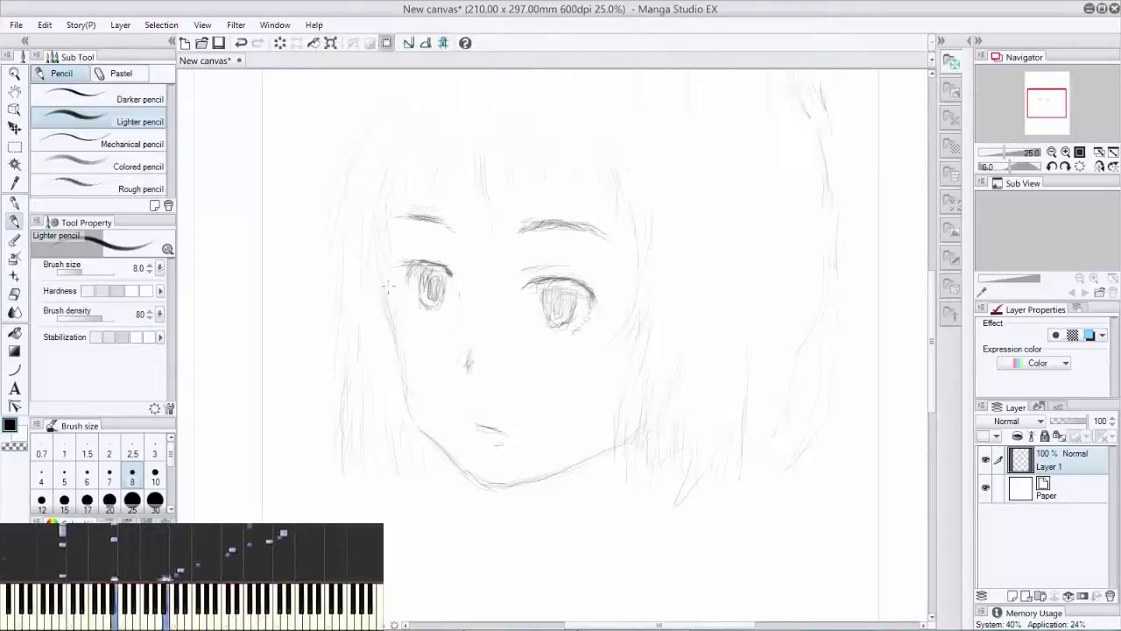
Darken the cheek and jaw contour and strengthen the fringe and hair locks framing the face.
{"action": "mouse_move", "coordinate": [387, 286]}
{"action": "left_mouse_down"}
{"action": "mouse_move", "coordinate": [401, 395]}
{"action": "mouse_move", "coordinate": [454, 461]}
{"action": "left_mouse_up"}
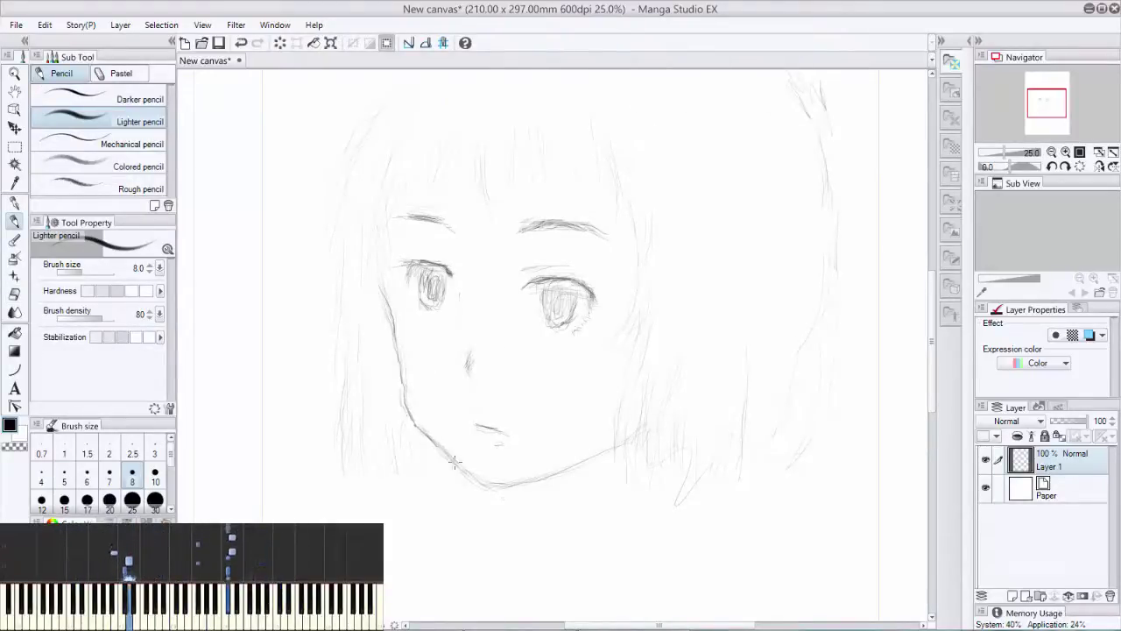
{"action": "left_click_drag", "start_coordinate": [395, 206], "coordinate": [381, 280]}
{"action": "left_click_drag", "start_coordinate": [402, 177], "coordinate": [388, 260]}
{"action": "left_click_drag", "start_coordinate": [435, 142], "coordinate": [430, 196]}
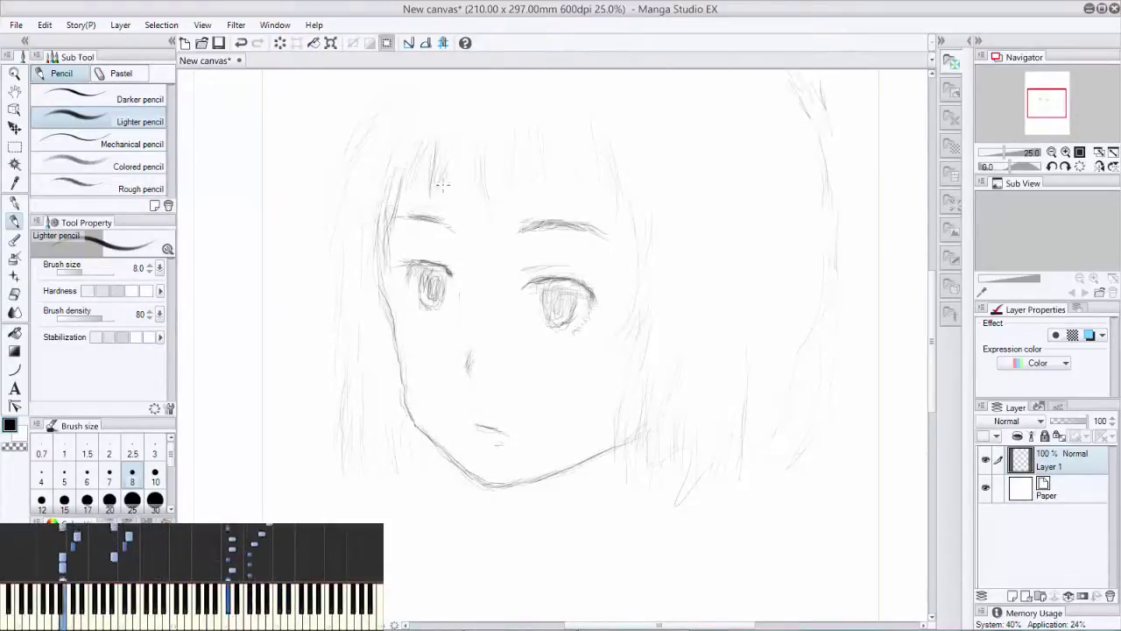
{"action": "left_click_drag", "start_coordinate": [616, 159], "coordinate": [621, 210]}
{"action": "left_click_drag", "start_coordinate": [628, 198], "coordinate": [637, 317]}
{"action": "left_click_drag", "start_coordinate": [636, 330], "coordinate": [640, 359]}
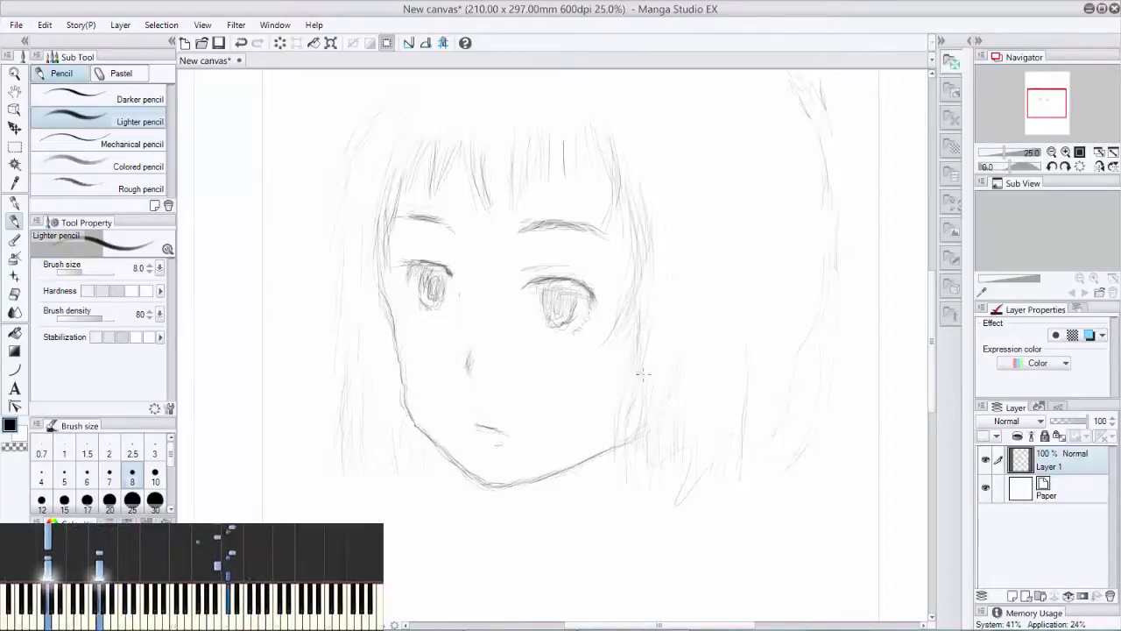
{"action": "left_click_drag", "start_coordinate": [668, 282], "coordinate": [672, 337]}
{"action": "left_click_drag", "start_coordinate": [616, 442], "coordinate": [644, 364]}
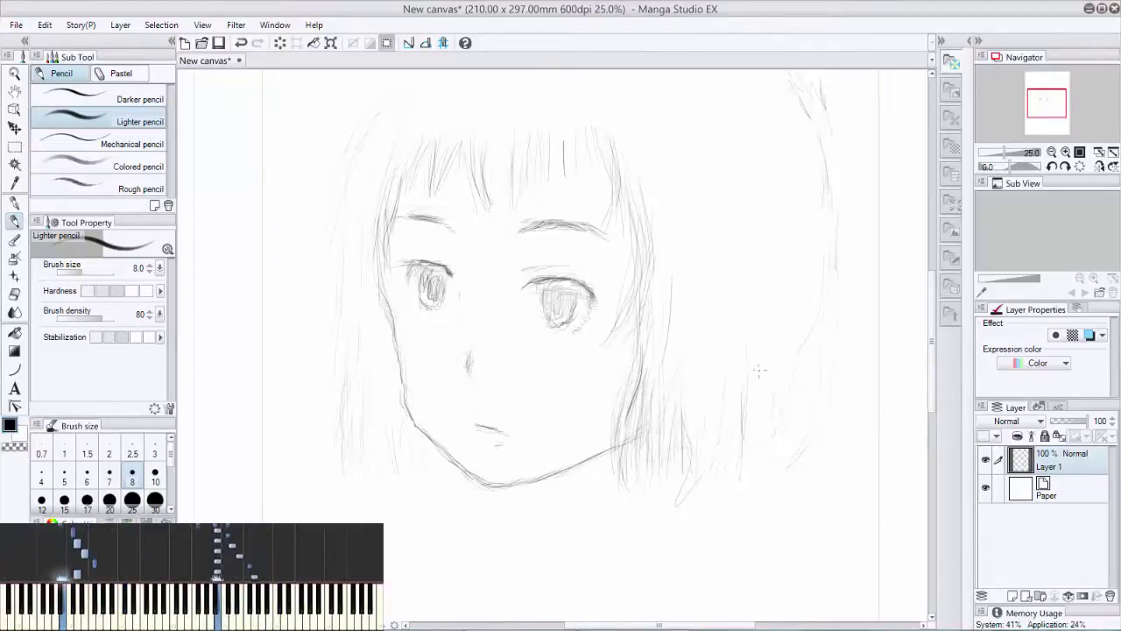
Add outer hair strands on both sides of the head and sketch a heart-shaped ornament on the hair.
{"action": "left_click_drag", "start_coordinate": [809, 184], "coordinate": [823, 244]}
{"action": "left_click_drag", "start_coordinate": [804, 124], "coordinate": [828, 168]}
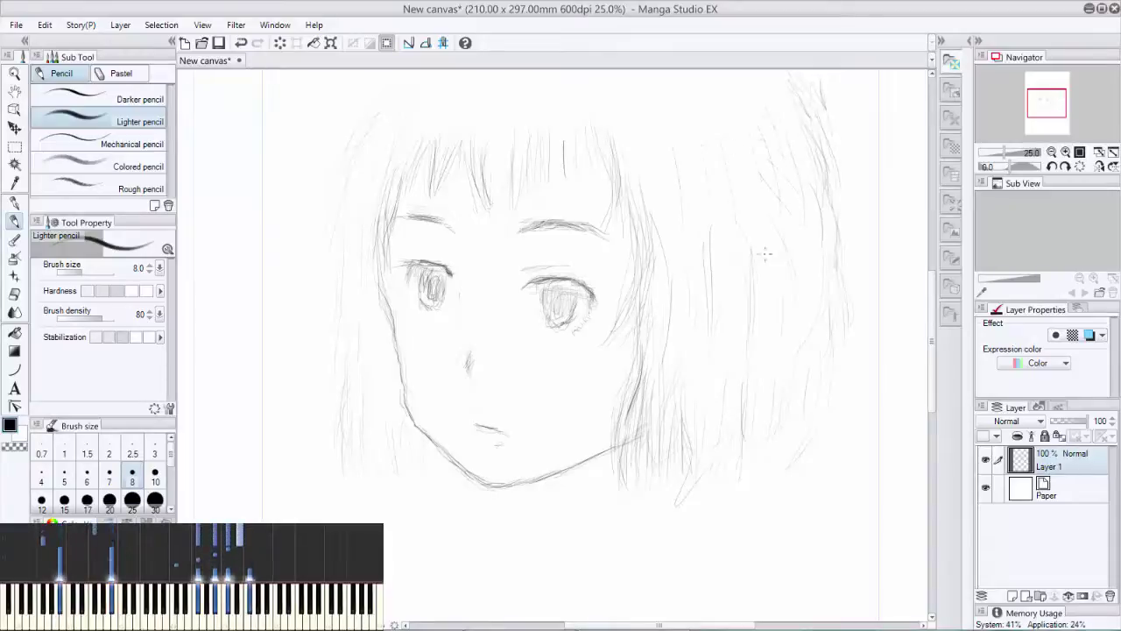
{"action": "left_click_drag", "start_coordinate": [372, 112], "coordinate": [352, 165]}
{"action": "left_click_drag", "start_coordinate": [373, 170], "coordinate": [343, 263]}
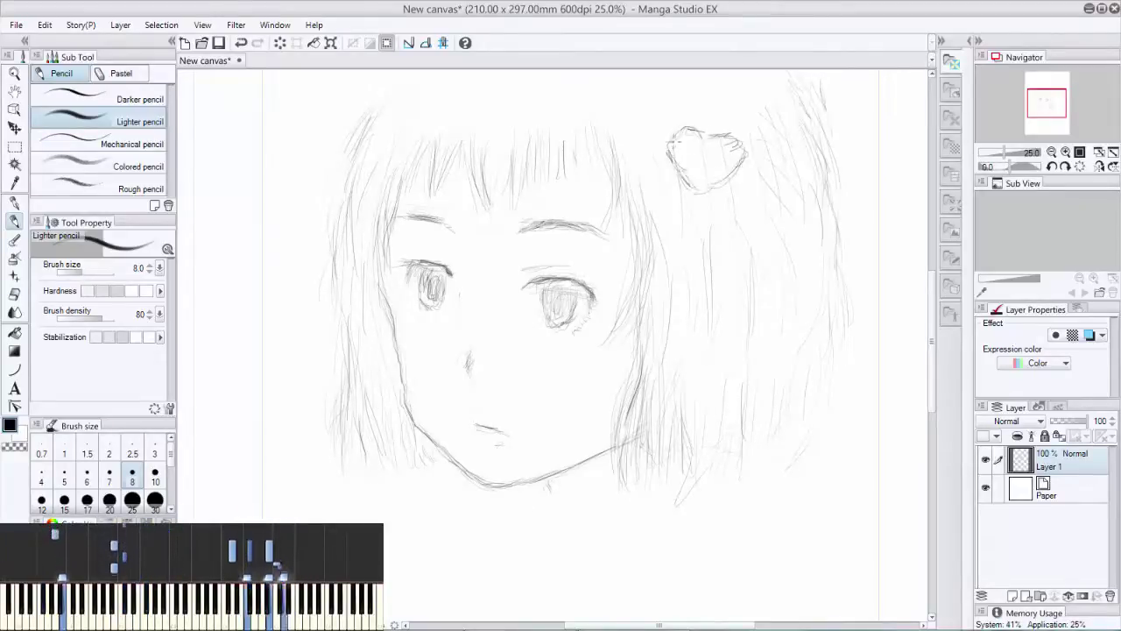
Draw a double-line cord running over the head to the heart ornament and on down across the hair.
{"action": "left_click_drag", "start_coordinate": [670, 82], "coordinate": [694, 118]}
{"action": "left_click_drag", "start_coordinate": [608, 76], "coordinate": [695, 110]}
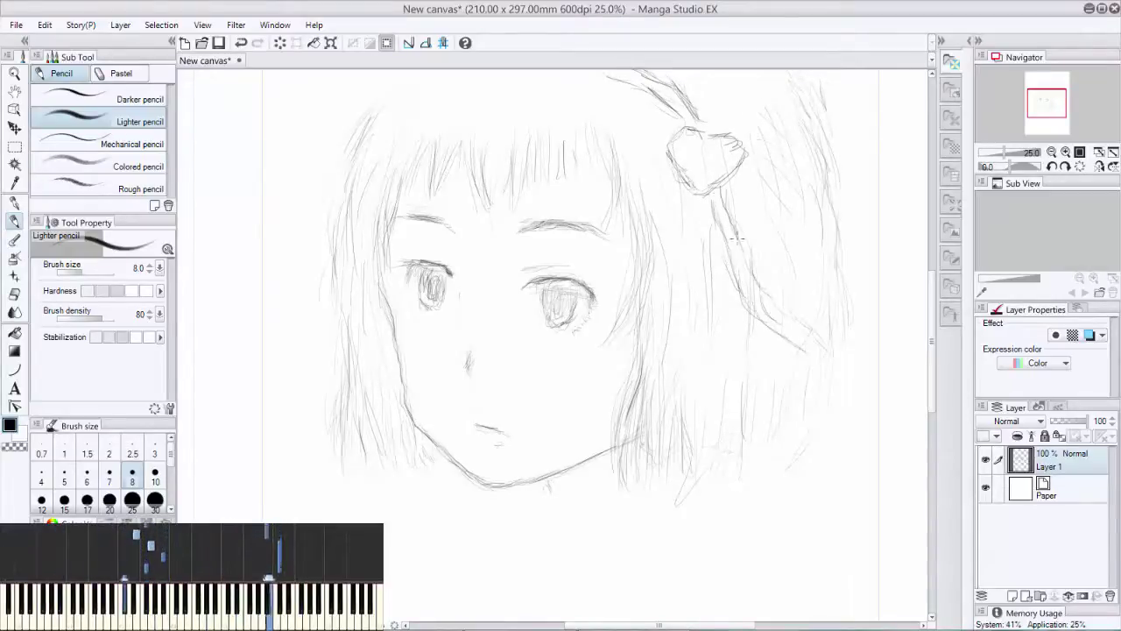
{"action": "left_click_drag", "start_coordinate": [737, 237], "coordinate": [856, 353]}
{"action": "mouse_move", "coordinate": [714, 202]}
{"action": "left_mouse_down"}
{"action": "mouse_move", "coordinate": [738, 282]}
{"action": "mouse_move", "coordinate": [849, 359]}
{"action": "left_mouse_up"}
{"action": "key", "text": "ctrl+z"}
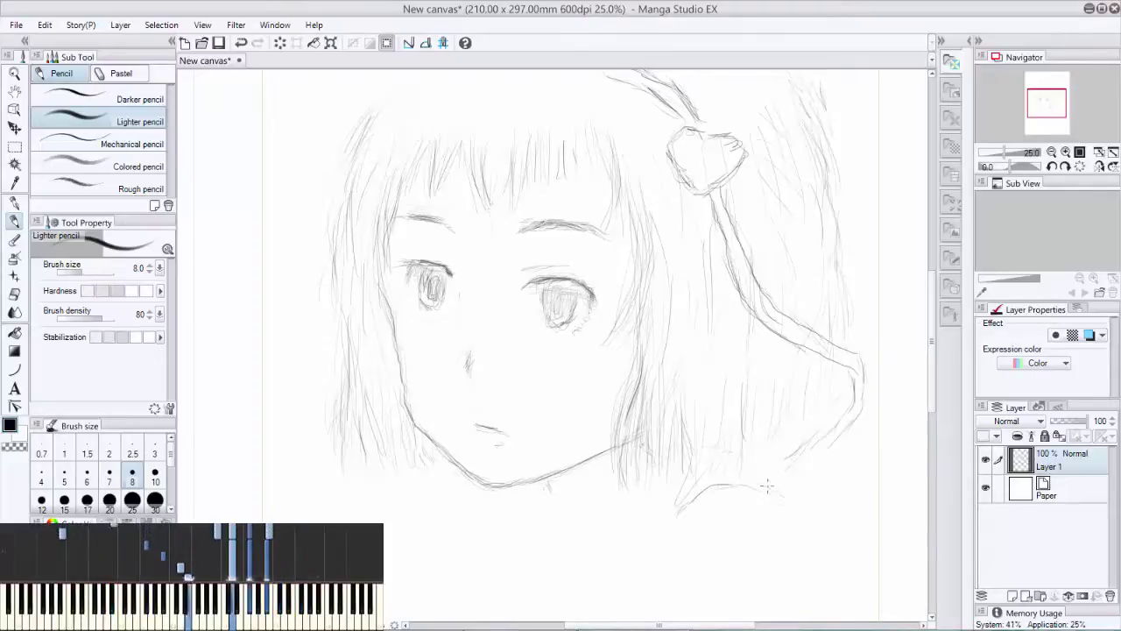
Sketch the separate third eye with lids and pupil below the hair, and join the cord's lower end to it.
{"action": "left_click_drag", "start_coordinate": [789, 507], "coordinate": [801, 531]}
{"action": "mouse_move", "coordinate": [683, 513]}
{"action": "left_mouse_down"}
{"action": "mouse_move", "coordinate": [706, 546]}
{"action": "mouse_move", "coordinate": [688, 538]}
{"action": "mouse_move", "coordinate": [793, 545]}
{"action": "left_mouse_up"}
{"action": "mouse_move", "coordinate": [719, 515]}
{"action": "left_mouse_down"}
{"action": "mouse_move", "coordinate": [766, 531]}
{"action": "mouse_move", "coordinate": [764, 517]}
{"action": "left_mouse_up"}
{"action": "left_click_drag", "start_coordinate": [825, 456], "coordinate": [783, 482]}
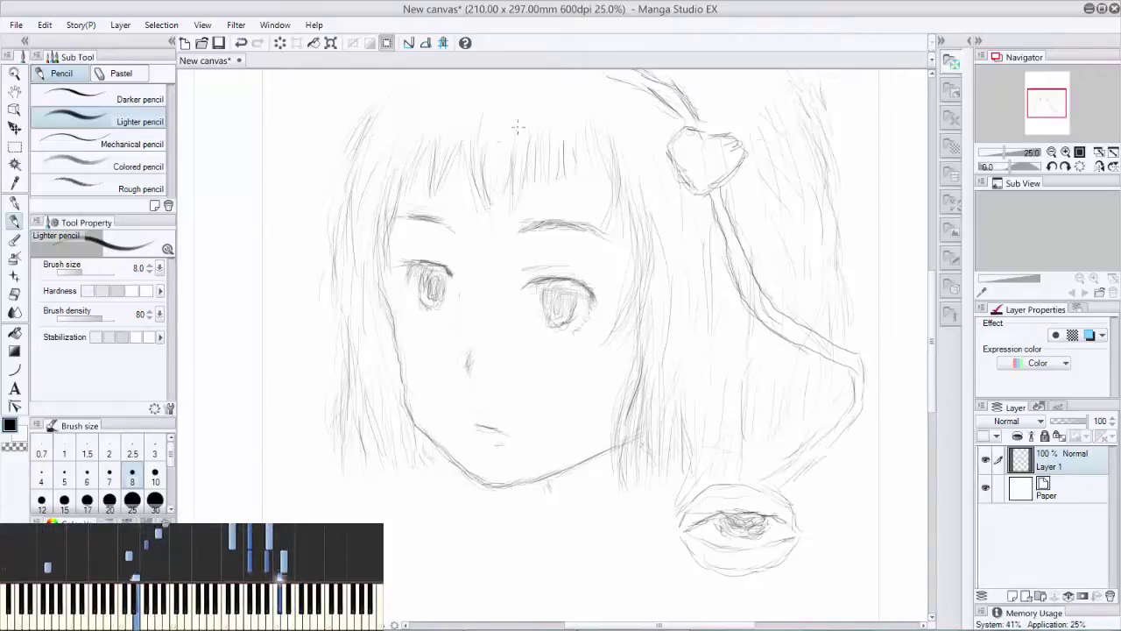
Outline the upper side of the head and sketch the neck, shoulders and collar neckline below the chin.
{"action": "left_click_drag", "start_coordinate": [406, 78], "coordinate": [367, 114]}
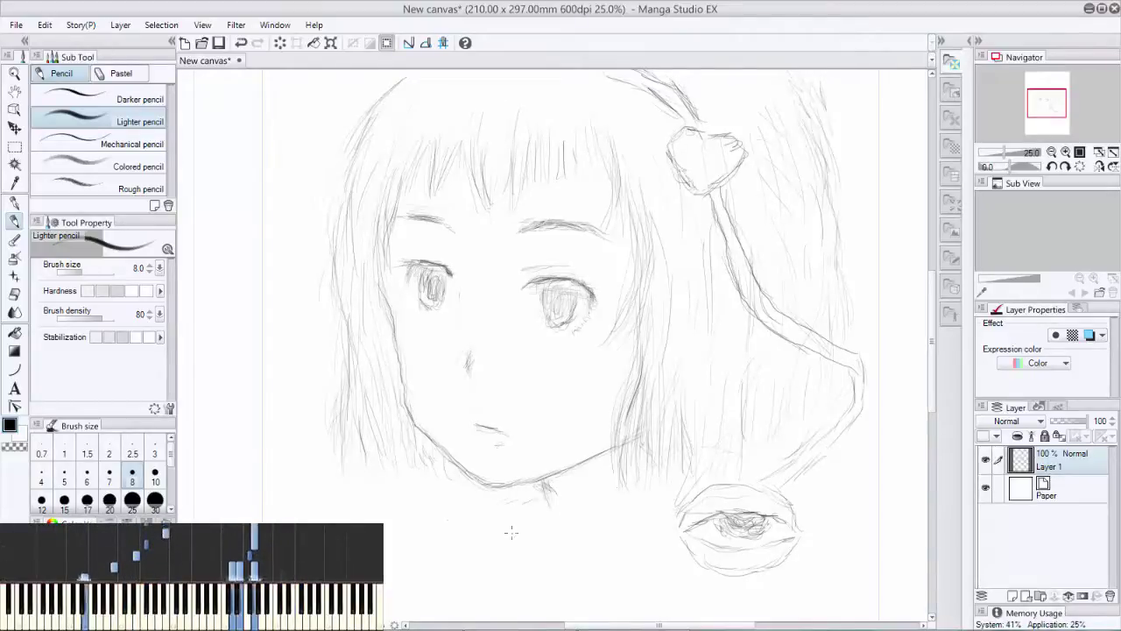
{"action": "left_click_drag", "start_coordinate": [457, 518], "coordinate": [399, 594]}
{"action": "mouse_move", "coordinate": [541, 496]}
{"action": "left_mouse_down"}
{"action": "mouse_move", "coordinate": [445, 526]}
{"action": "mouse_move", "coordinate": [492, 534]}
{"action": "mouse_move", "coordinate": [526, 587]}
{"action": "left_mouse_up"}
{"action": "mouse_move", "coordinate": [541, 497]}
{"action": "left_mouse_down"}
{"action": "mouse_move", "coordinate": [615, 536]}
{"action": "mouse_move", "coordinate": [597, 565]}
{"action": "left_mouse_up"}
{"action": "left_click_drag", "start_coordinate": [646, 509], "coordinate": [583, 572]}
{"action": "left_click_drag", "start_coordinate": [634, 464], "coordinate": [680, 495]}
{"action": "left_click_drag", "start_coordinate": [786, 568], "coordinate": [797, 601]}
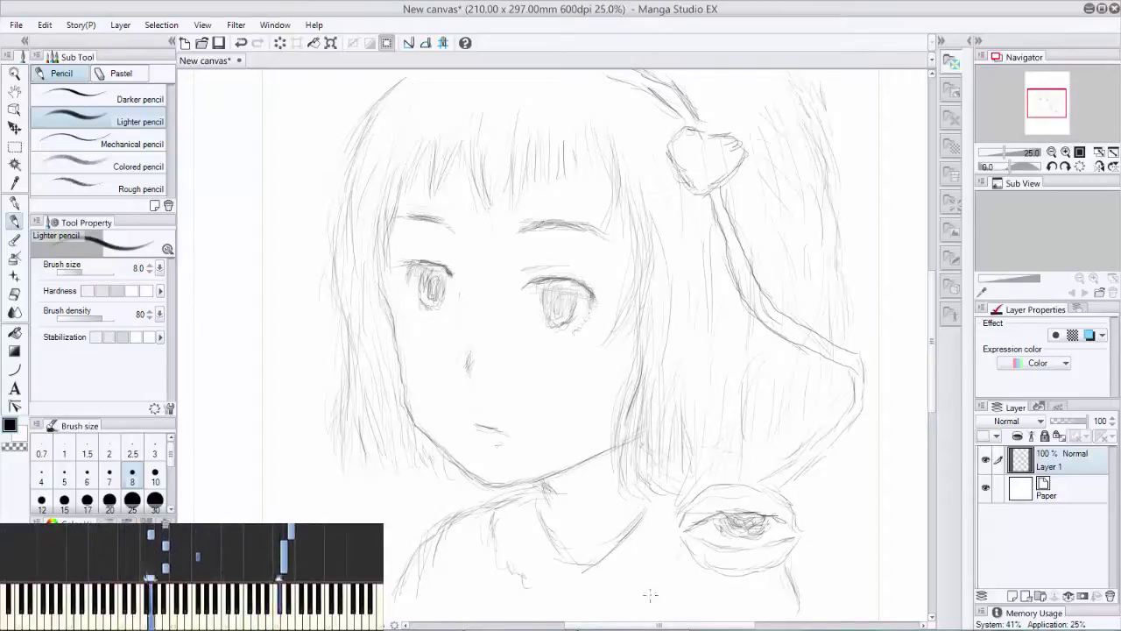
Add scalloped frills to both collar halves and strengthen the V-shaped neckline.
{"action": "left_click_drag", "start_coordinate": [644, 599], "coordinate": [695, 567]}
{"action": "left_click_drag", "start_coordinate": [492, 545], "coordinate": [515, 576]}
{"action": "left_click_drag", "start_coordinate": [585, 571], "coordinate": [575, 601]}
{"action": "left_click_drag", "start_coordinate": [653, 478], "coordinate": [643, 514]}
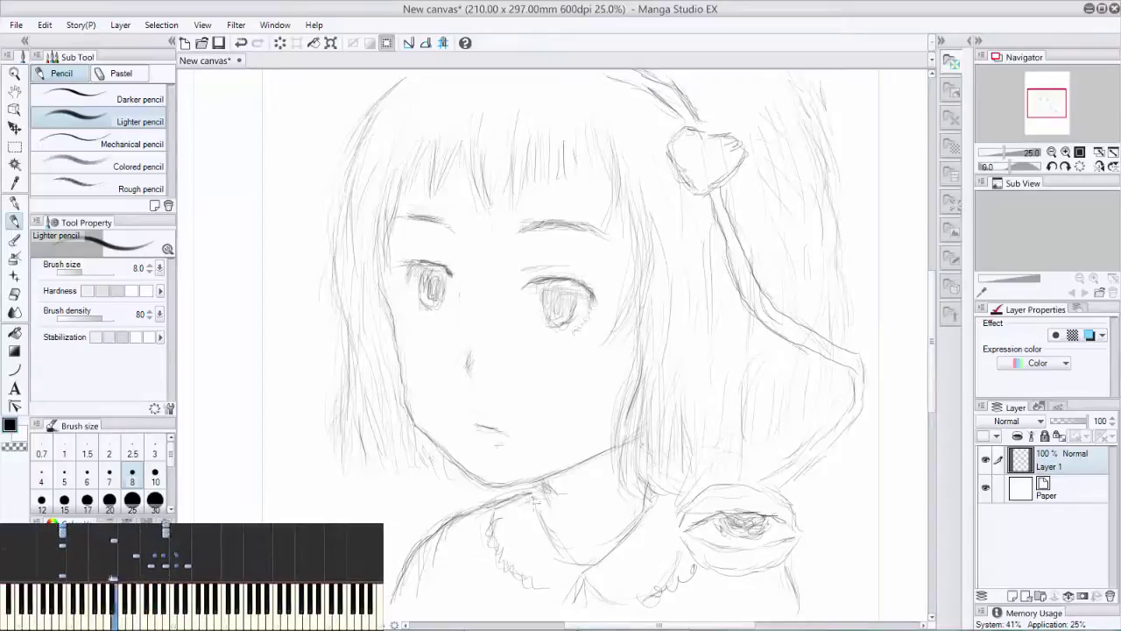
{"action": "left_click_drag", "start_coordinate": [559, 552], "coordinate": [640, 504]}
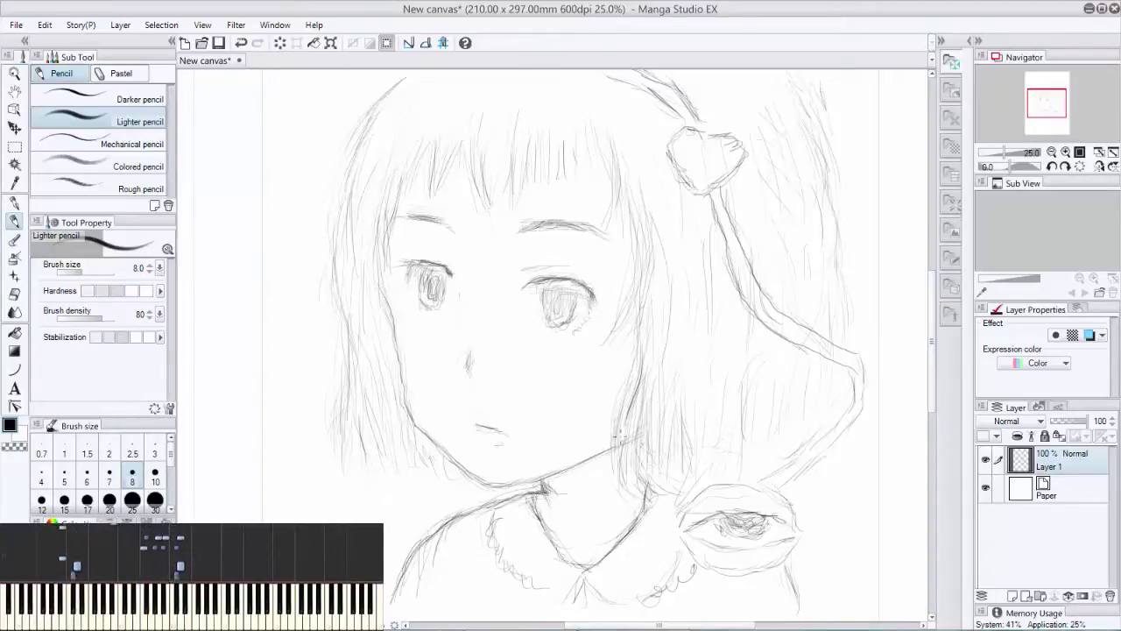
Darken the hair tips beside the neck and the outer hair contours on both sides of the head.
{"action": "left_click_drag", "start_coordinate": [620, 436], "coordinate": [627, 478]}
{"action": "left_click_drag", "start_coordinate": [648, 403], "coordinate": [659, 465]}
{"action": "mouse_move", "coordinate": [760, 382]}
{"action": "left_mouse_down"}
{"action": "mouse_move", "coordinate": [756, 437]}
{"action": "mouse_move", "coordinate": [766, 450]}
{"action": "left_mouse_up"}
{"action": "left_click_drag", "start_coordinate": [806, 379], "coordinate": [793, 425]}
{"action": "left_click_drag", "start_coordinate": [811, 90], "coordinate": [828, 166]}
{"action": "left_click_drag", "start_coordinate": [833, 184], "coordinate": [839, 256]}
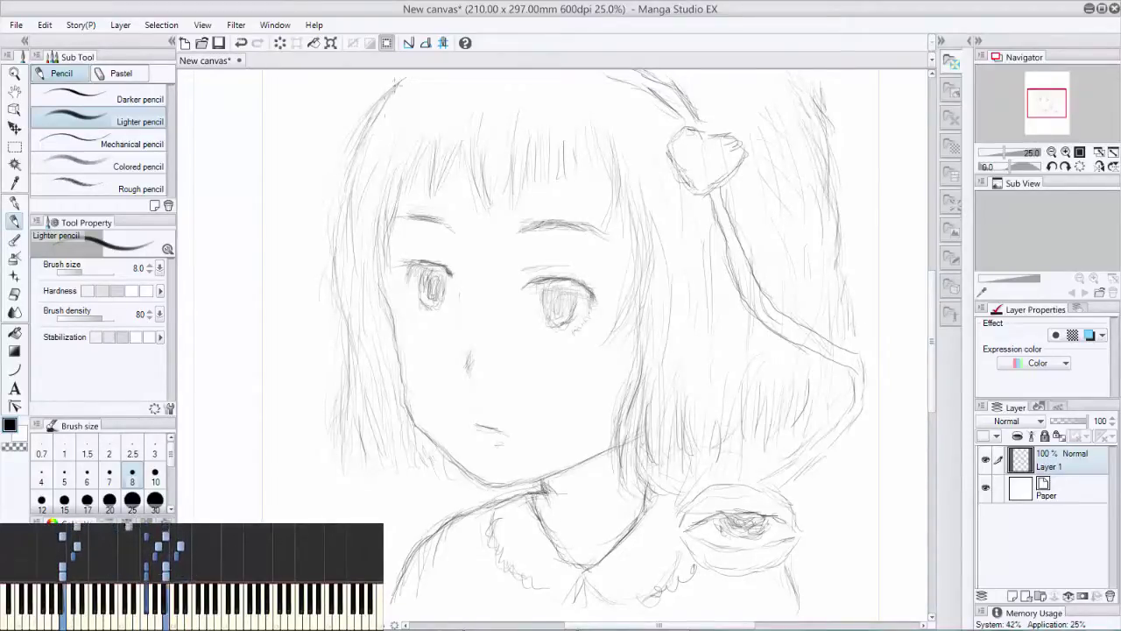
{"action": "mouse_move", "coordinate": [396, 83]}
{"action": "left_mouse_down"}
{"action": "mouse_move", "coordinate": [338, 324]}
{"action": "mouse_move", "coordinate": [355, 437]}
{"action": "mouse_move", "coordinate": [399, 322]}
{"action": "left_mouse_up"}
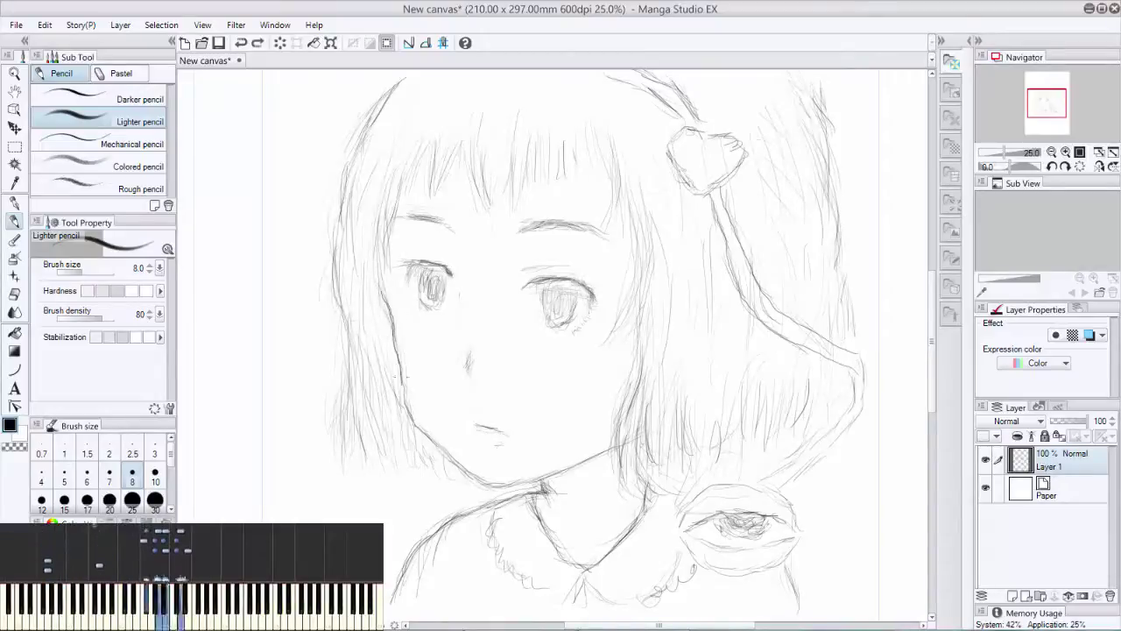
{"action": "left_click_drag", "start_coordinate": [400, 377], "coordinate": [468, 464]}
{"action": "key", "text": "ctrl+z"}
{"action": "key", "text": "ctrl+z"}
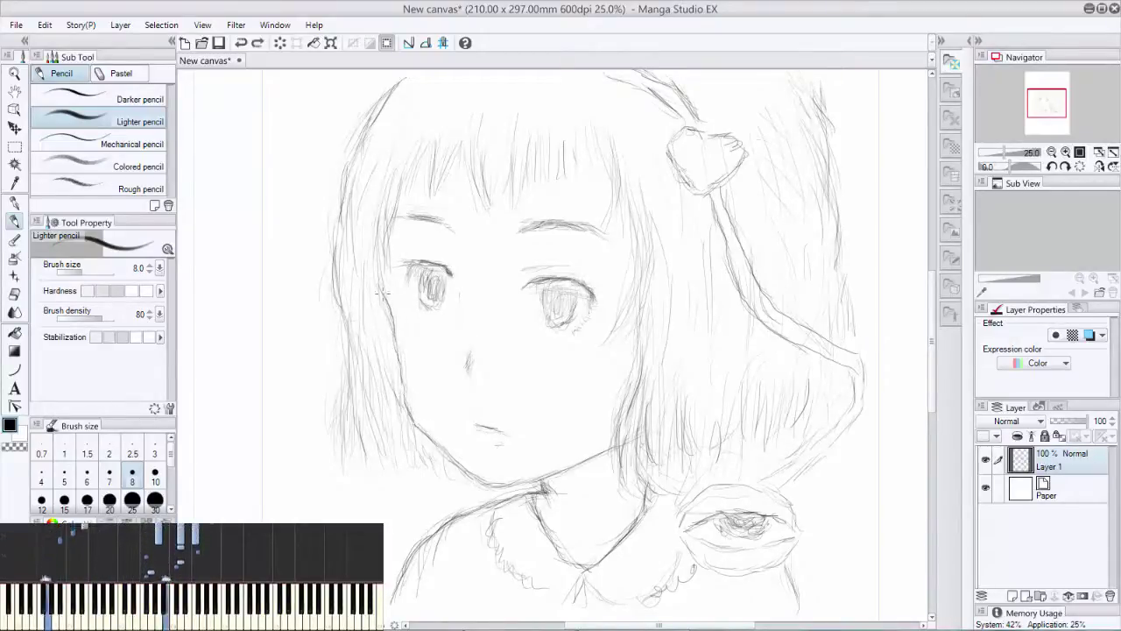
Reinforce the jaw contour and facial features, shading both irises dark and strengthening the mouth and eyebrows.
{"action": "mouse_move", "coordinate": [415, 424]}
{"action": "left_mouse_down"}
{"action": "mouse_move", "coordinate": [455, 468]}
{"action": "mouse_move", "coordinate": [505, 488]}
{"action": "mouse_move", "coordinate": [568, 468]}
{"action": "left_mouse_up"}
{"action": "mouse_move", "coordinate": [403, 267]}
{"action": "left_mouse_down"}
{"action": "mouse_move", "coordinate": [445, 273]}
{"action": "mouse_move", "coordinate": [423, 264]}
{"action": "mouse_move", "coordinate": [420, 298]}
{"action": "mouse_move", "coordinate": [441, 294]}
{"action": "left_mouse_up"}
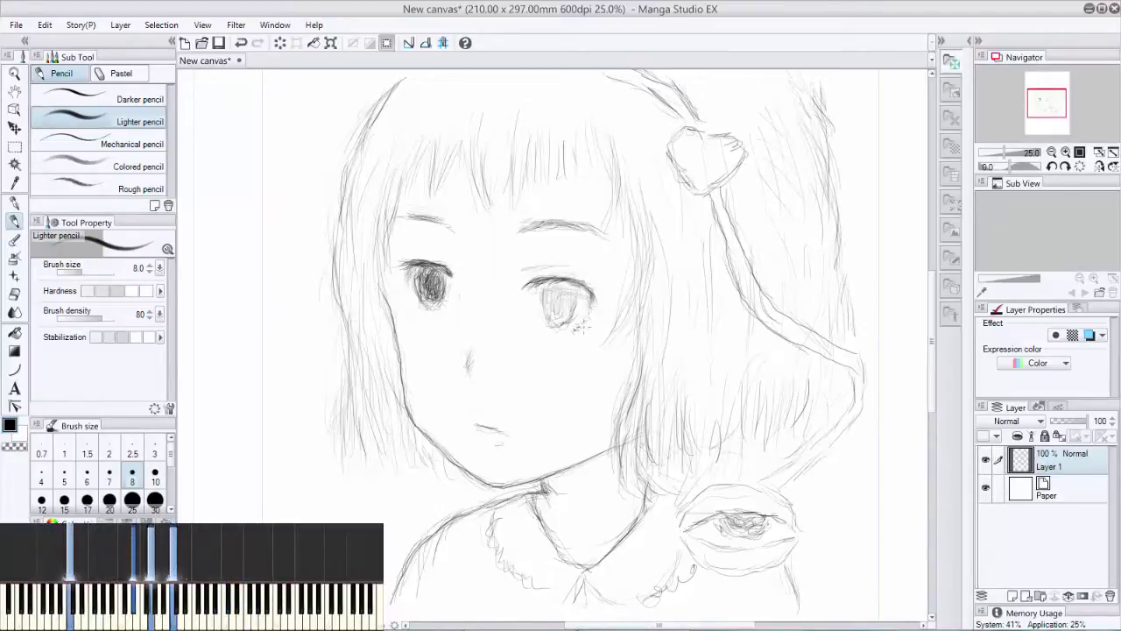
{"action": "left_click_drag", "start_coordinate": [593, 308], "coordinate": [578, 328]}
{"action": "key", "text": "e"}
{"action": "key", "text": "p"}
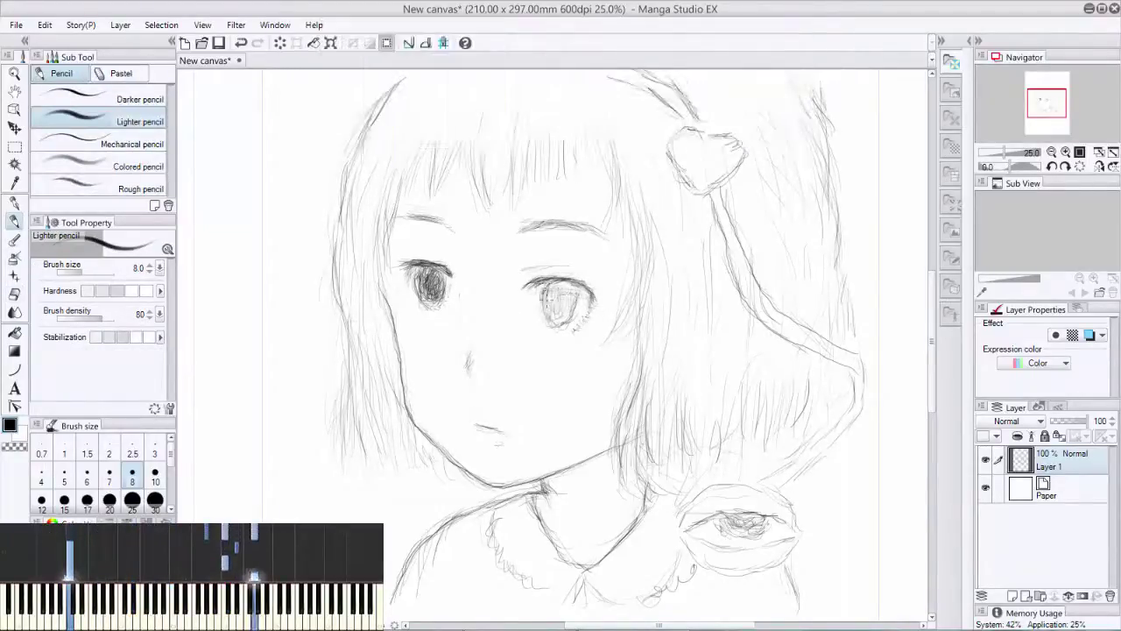
{"action": "left_click_drag", "start_coordinate": [550, 287], "coordinate": [574, 322]}
{"action": "left_click_drag", "start_coordinate": [478, 426], "coordinate": [504, 432]}
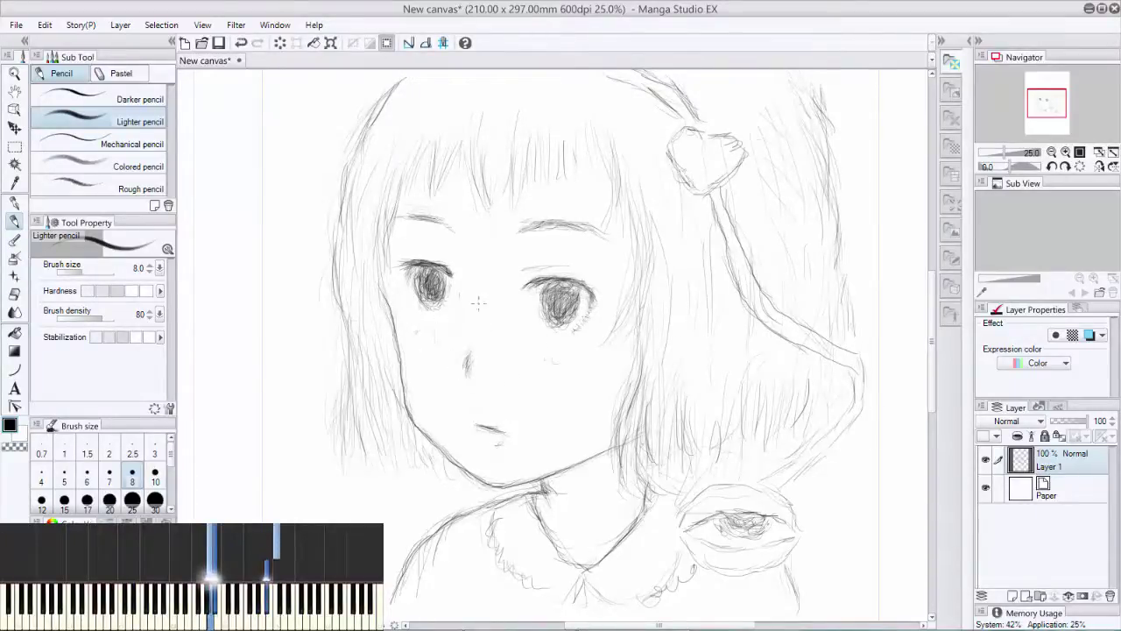
{"action": "left_click_drag", "start_coordinate": [406, 215], "coordinate": [448, 226]}
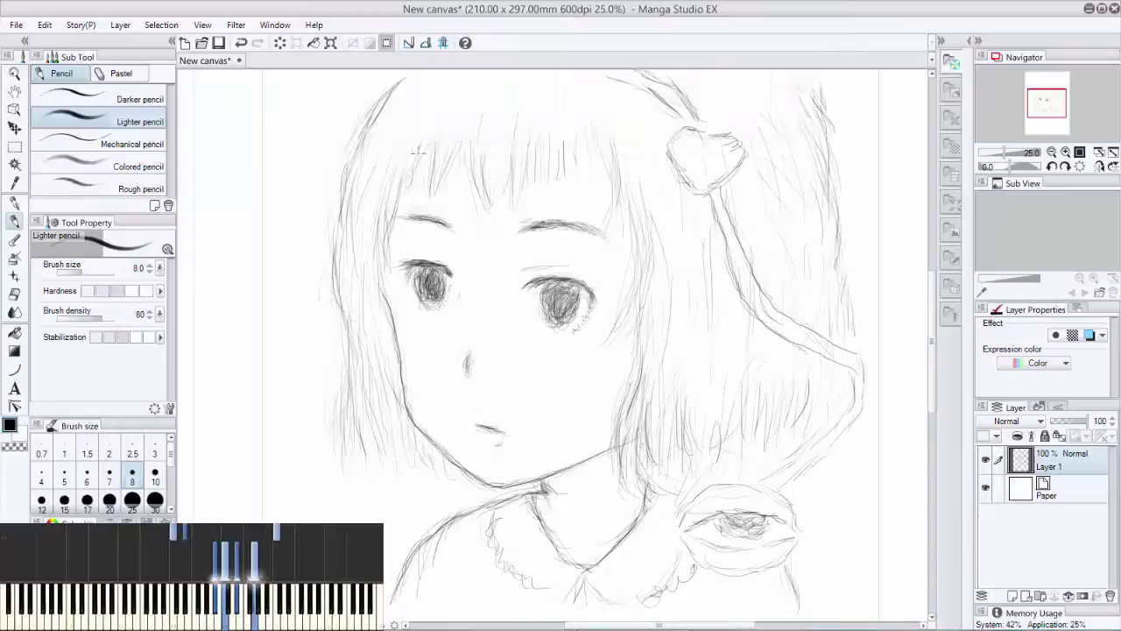
Shade the fringe above the smaller eye and the hair lock beside that cheek with dense pencil strands.
{"action": "left_click_drag", "start_coordinate": [434, 152], "coordinate": [426, 201]}
{"action": "left_click_drag", "start_coordinate": [463, 145], "coordinate": [440, 195]}
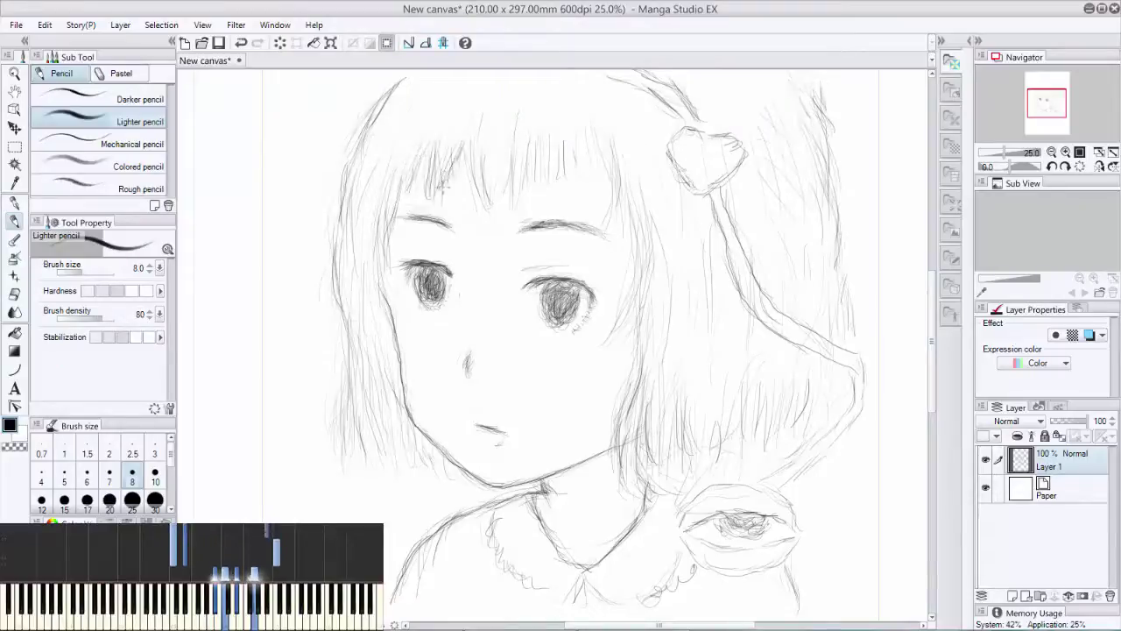
{"action": "left_click_drag", "start_coordinate": [379, 254], "coordinate": [390, 307]}
{"action": "mouse_move", "coordinate": [377, 233]}
{"action": "left_mouse_down"}
{"action": "mouse_move", "coordinate": [396, 317]}
{"action": "mouse_move", "coordinate": [390, 363]}
{"action": "left_mouse_up"}
{"action": "left_click_drag", "start_coordinate": [364, 321], "coordinate": [389, 417]}
{"action": "left_click_drag", "start_coordinate": [408, 170], "coordinate": [396, 216]}
{"action": "left_click_drag", "start_coordinate": [390, 177], "coordinate": [376, 261]}
{"action": "left_click_drag", "start_coordinate": [359, 198], "coordinate": [352, 276]}
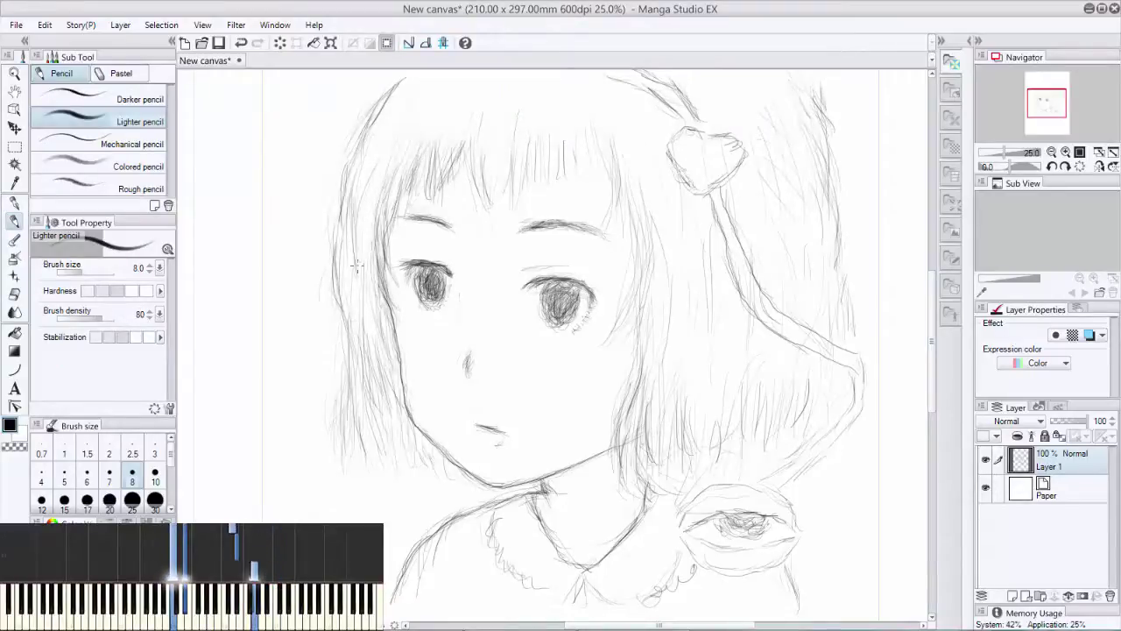
Fill in the centre fringe and the hair beside the larger eye with additional darker strands.
{"action": "left_click_drag", "start_coordinate": [455, 151], "coordinate": [451, 190]}
{"action": "left_click_drag", "start_coordinate": [466, 153], "coordinate": [478, 220]}
{"action": "left_click_drag", "start_coordinate": [489, 169], "coordinate": [491, 223]}
{"action": "left_click_drag", "start_coordinate": [602, 121], "coordinate": [646, 260]}
{"action": "mouse_move", "coordinate": [647, 231]}
{"action": "left_mouse_down"}
{"action": "mouse_move", "coordinate": [625, 310]}
{"action": "mouse_move", "coordinate": [662, 366]}
{"action": "left_mouse_up"}
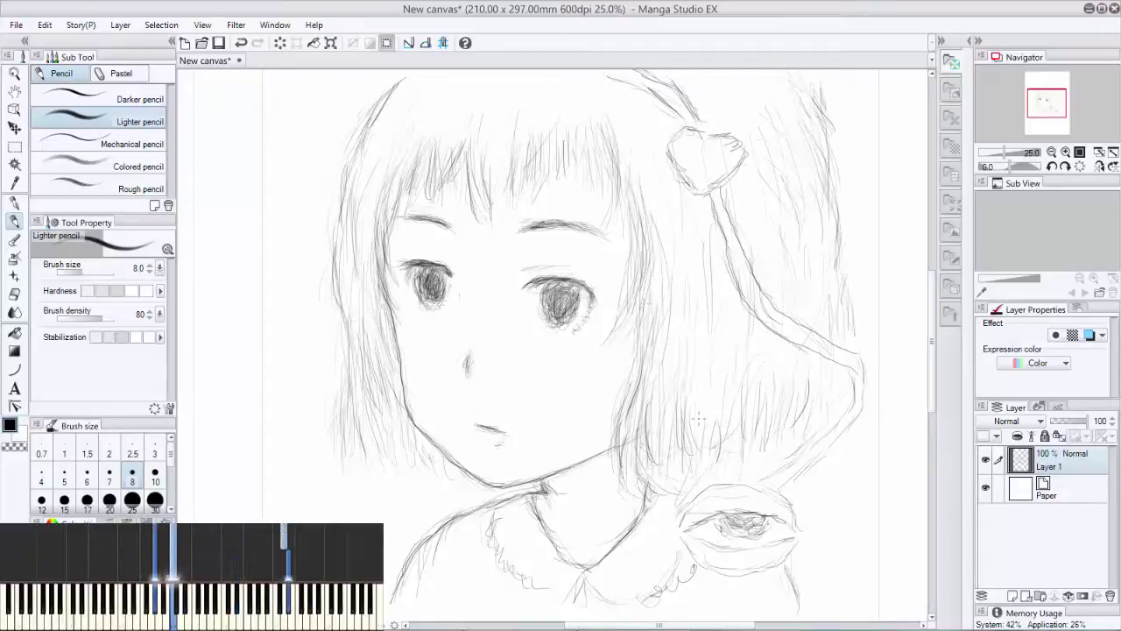
Retrace the collar's edges with denser scalloped frills and darken the sleeve line below the third eye.
{"action": "left_click_drag", "start_coordinate": [482, 524], "coordinate": [490, 547]}
{"action": "mouse_move", "coordinate": [585, 585]}
{"action": "left_mouse_down"}
{"action": "mouse_move", "coordinate": [621, 605]}
{"action": "mouse_move", "coordinate": [656, 597]}
{"action": "left_mouse_up"}
{"action": "left_click_drag", "start_coordinate": [656, 597], "coordinate": [682, 580]}
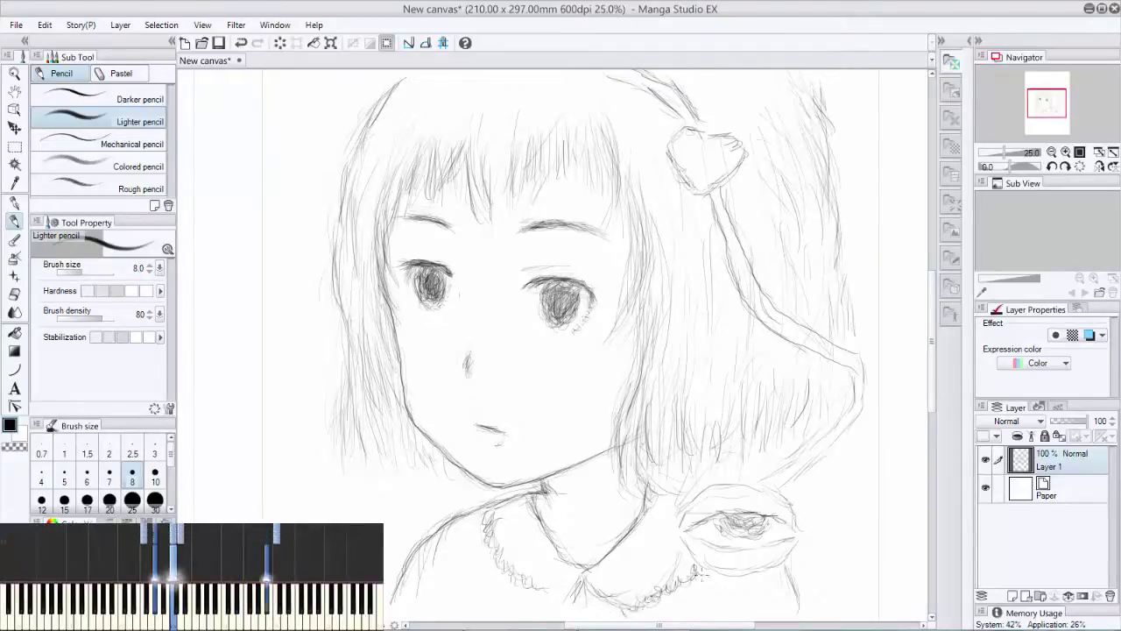
{"action": "left_click_drag", "start_coordinate": [782, 567], "coordinate": [793, 595]}
Darken the third eye's outline and lids and draw curved double-line cords extending downward from it.
{"action": "mouse_move", "coordinate": [692, 506]}
{"action": "left_mouse_down"}
{"action": "mouse_move", "coordinate": [762, 484]}
{"action": "mouse_move", "coordinate": [795, 521]}
{"action": "left_mouse_up"}
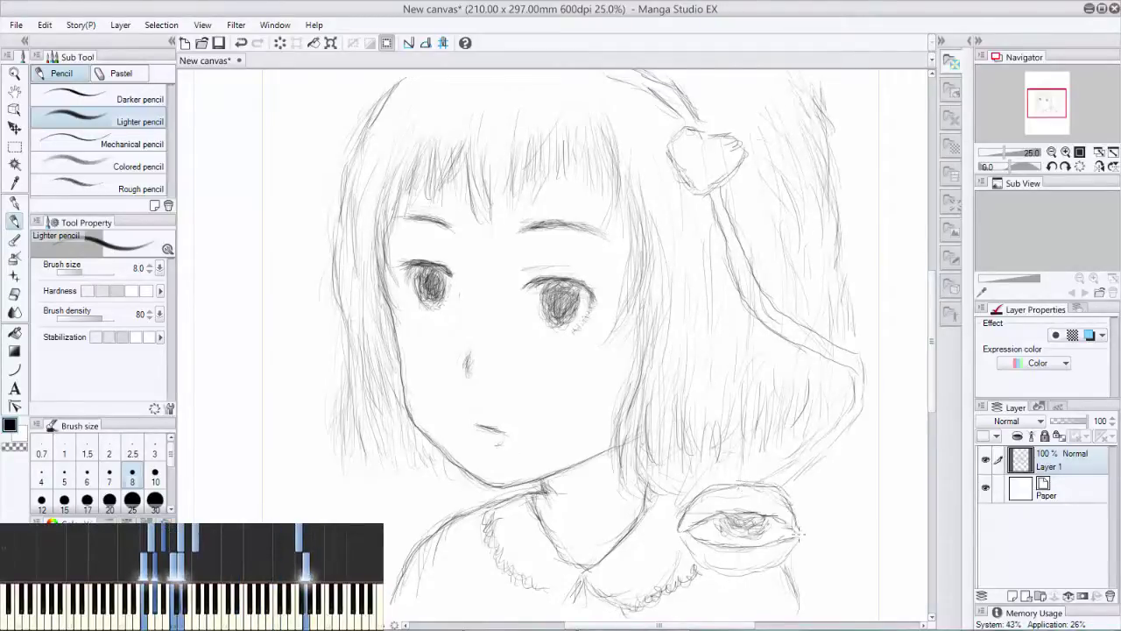
{"action": "mouse_move", "coordinate": [681, 541]}
{"action": "left_mouse_down"}
{"action": "mouse_move", "coordinate": [787, 557]}
{"action": "mouse_move", "coordinate": [720, 620]}
{"action": "left_mouse_up"}
{"action": "left_click_drag", "start_coordinate": [736, 574], "coordinate": [732, 617]}
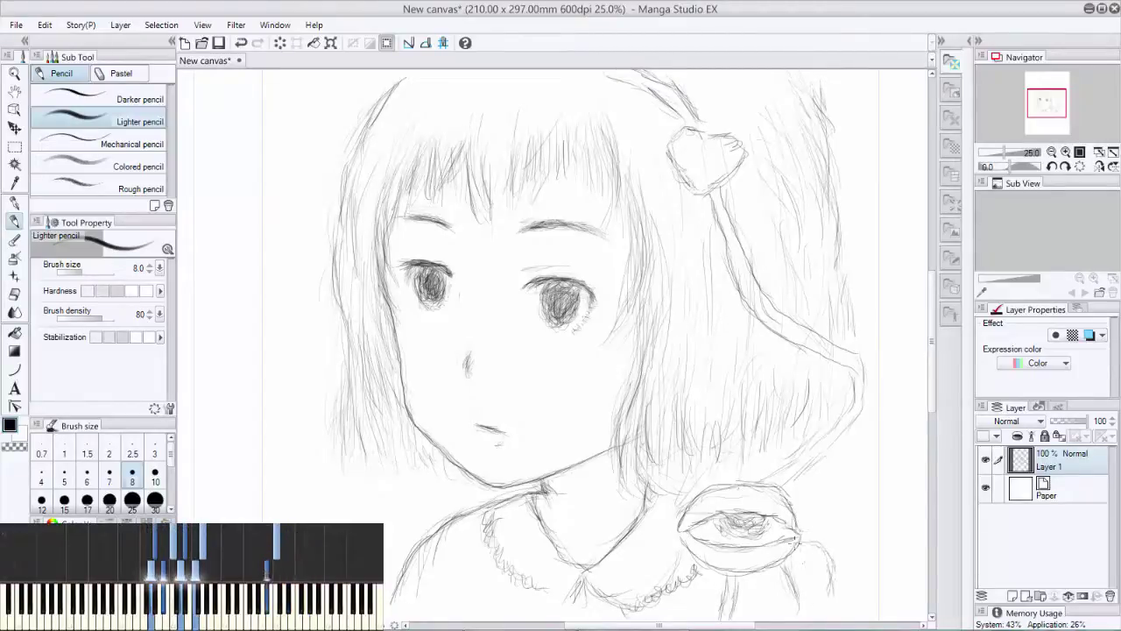
{"action": "left_click_drag", "start_coordinate": [795, 543], "coordinate": [820, 611]}
{"action": "left_click_drag", "start_coordinate": [798, 530], "coordinate": [828, 610]}
{"action": "key", "text": "p"}
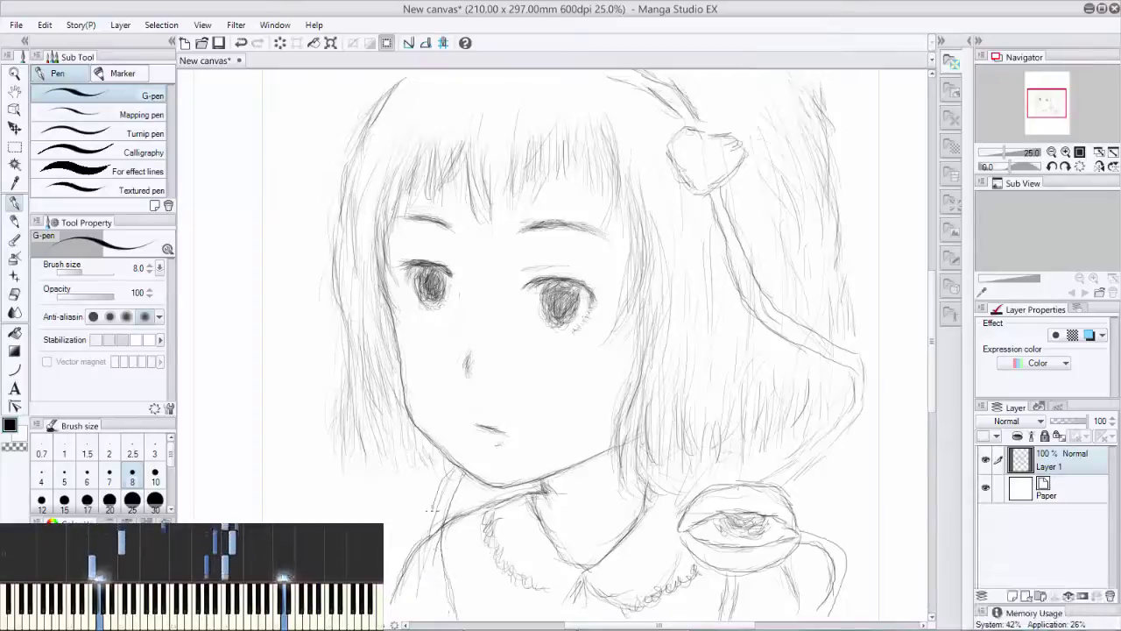
Undo the last stroke and clean up the cord crossing the shoulder beneath the smaller eye's side, erasing overlapping lines.
{"action": "key", "text": "ctrl+z"}
{"action": "key", "text": "e"}
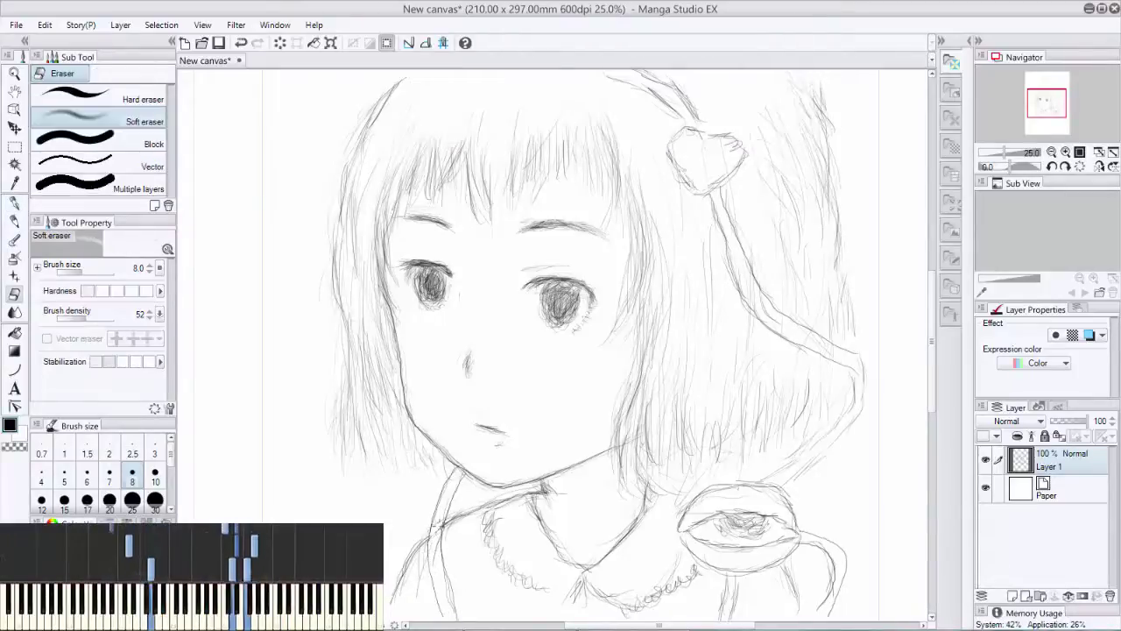
{"action": "key", "text": "p"}
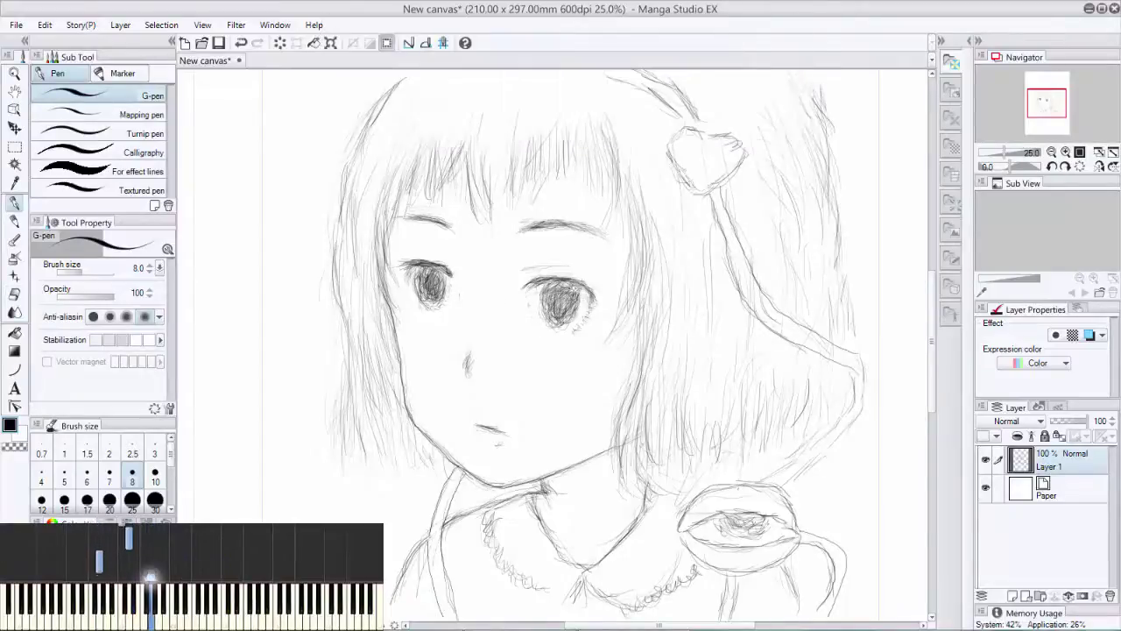
Erase small highlights into the dark irises of the girl's eyes with the soft eraser.
{"action": "key", "text": "e"}
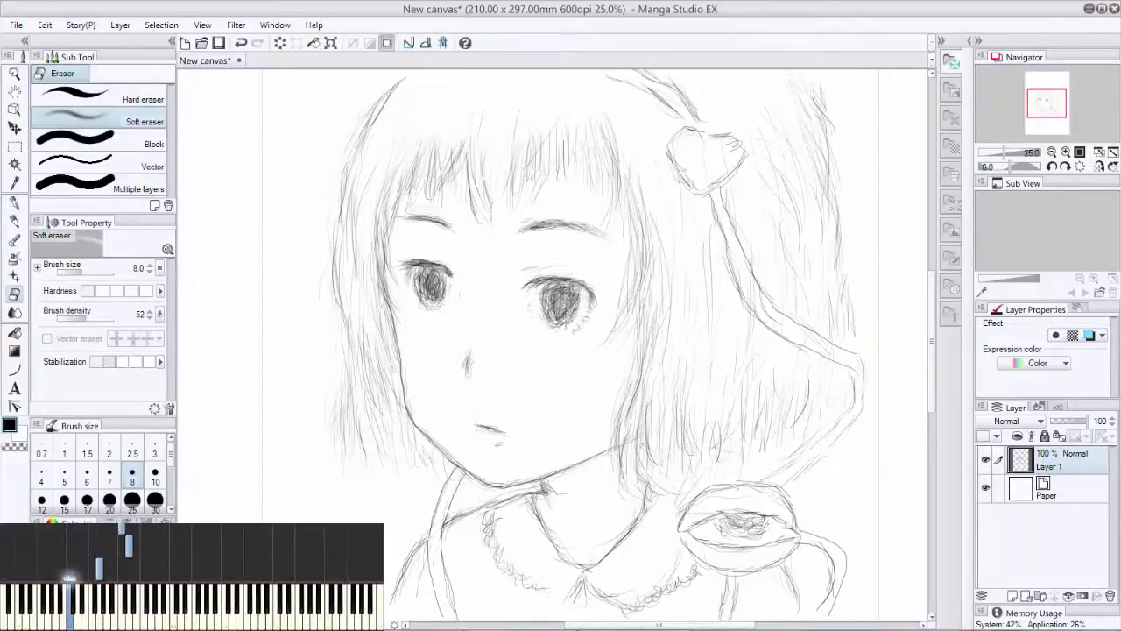
{"action": "key", "text": "ctrl+z"}
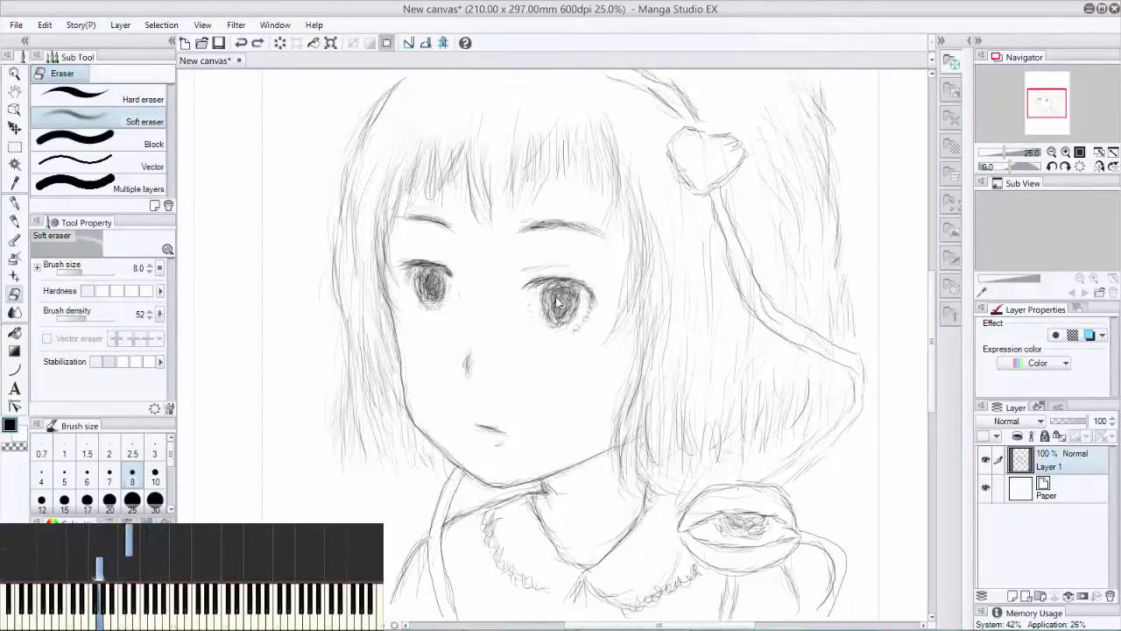
{"action": "key", "text": "ctrl+y"}
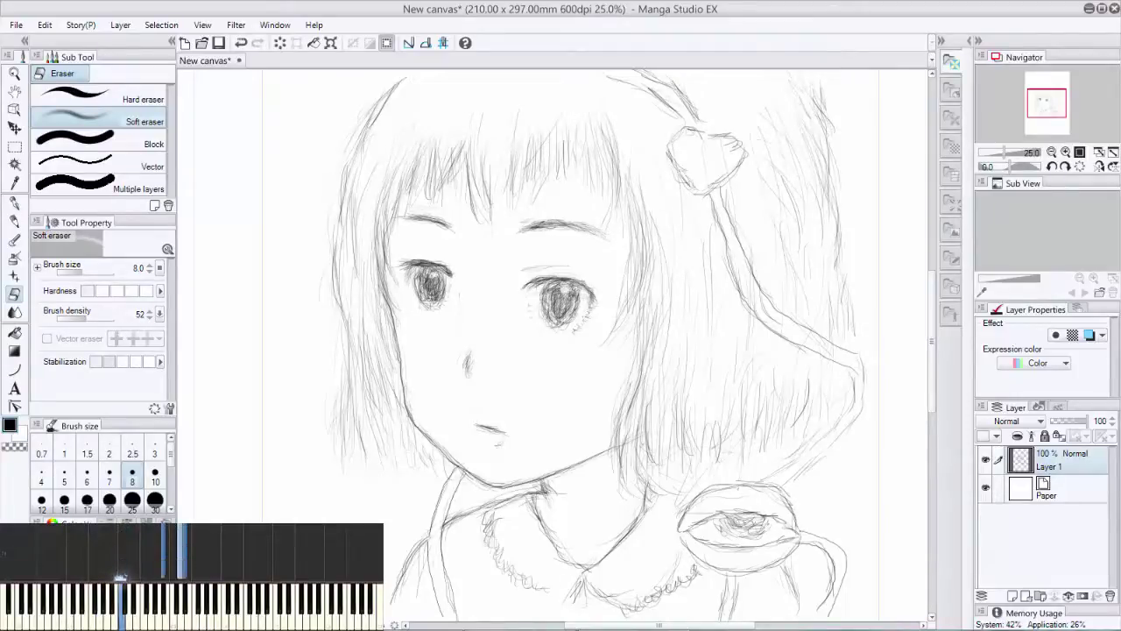
Sketch light diagonal blush hatching on both cheeks below the eyes with the lighter pencil.
{"action": "key", "text": "p"}
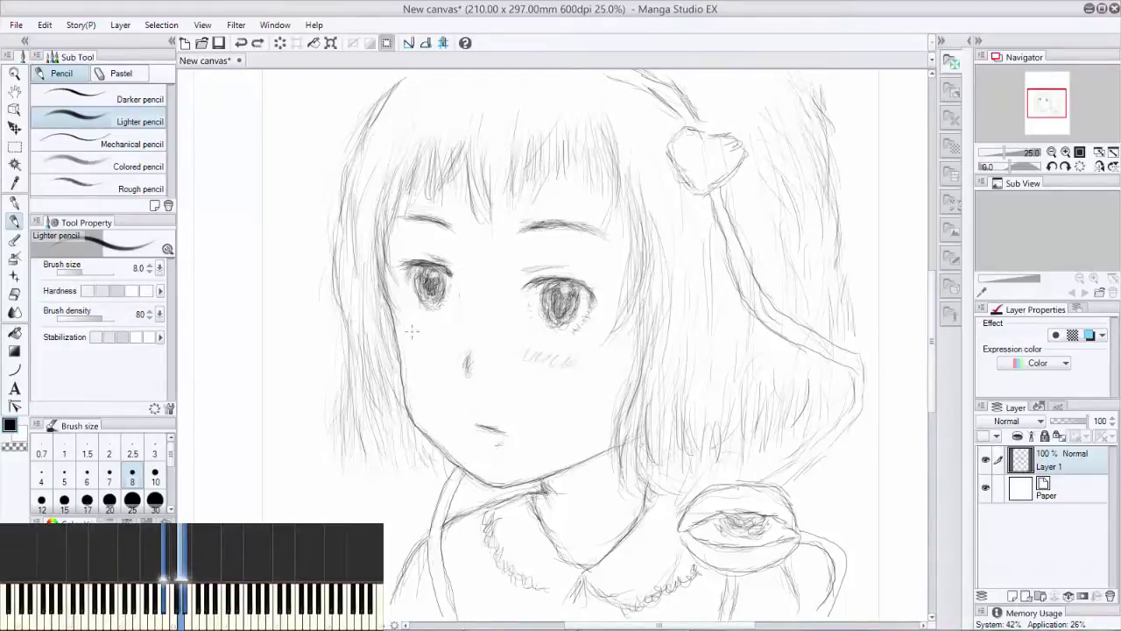
{"action": "key", "text": "e"}
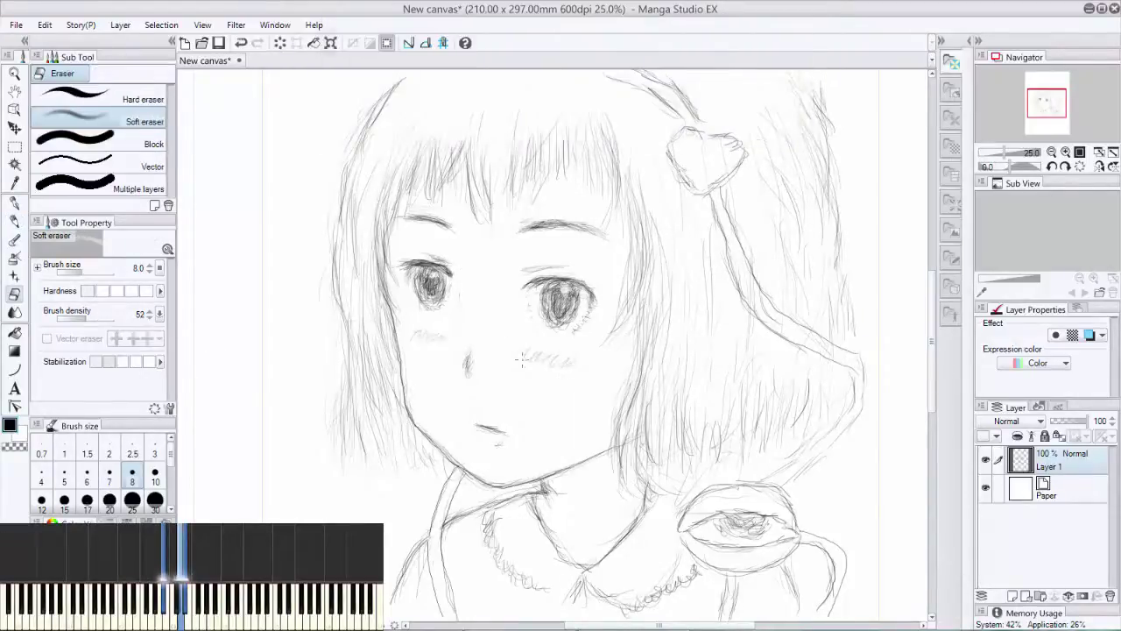
Darken the third eye's pupil with dense strokes and erase a small highlight into it.
{"action": "key", "text": "p"}
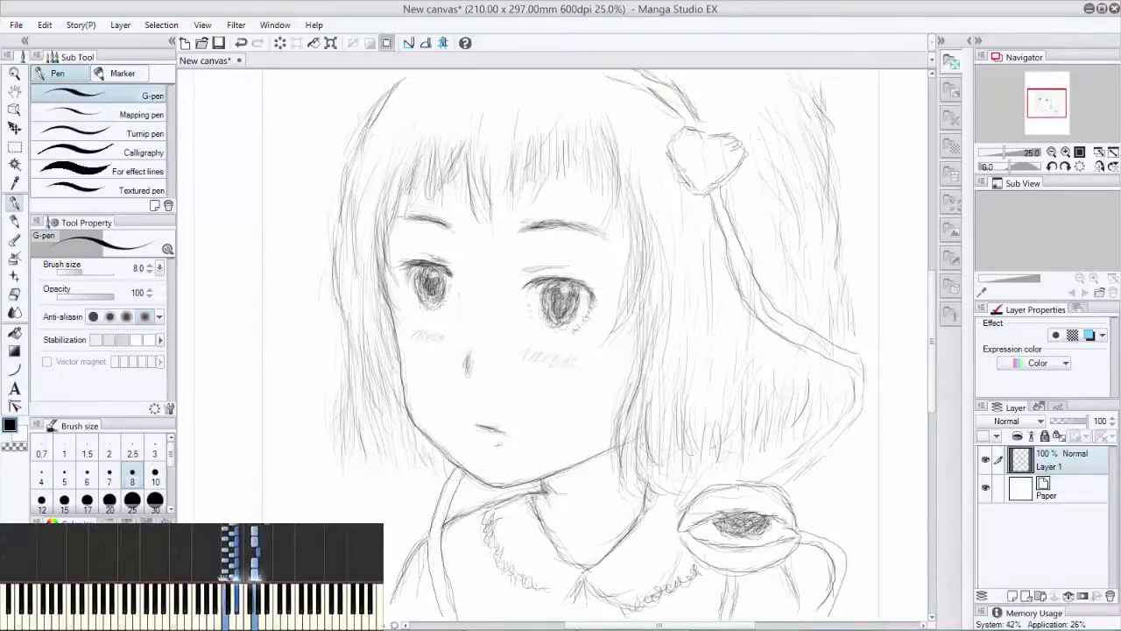
{"action": "key", "text": "e"}
{"action": "key", "text": "p"}
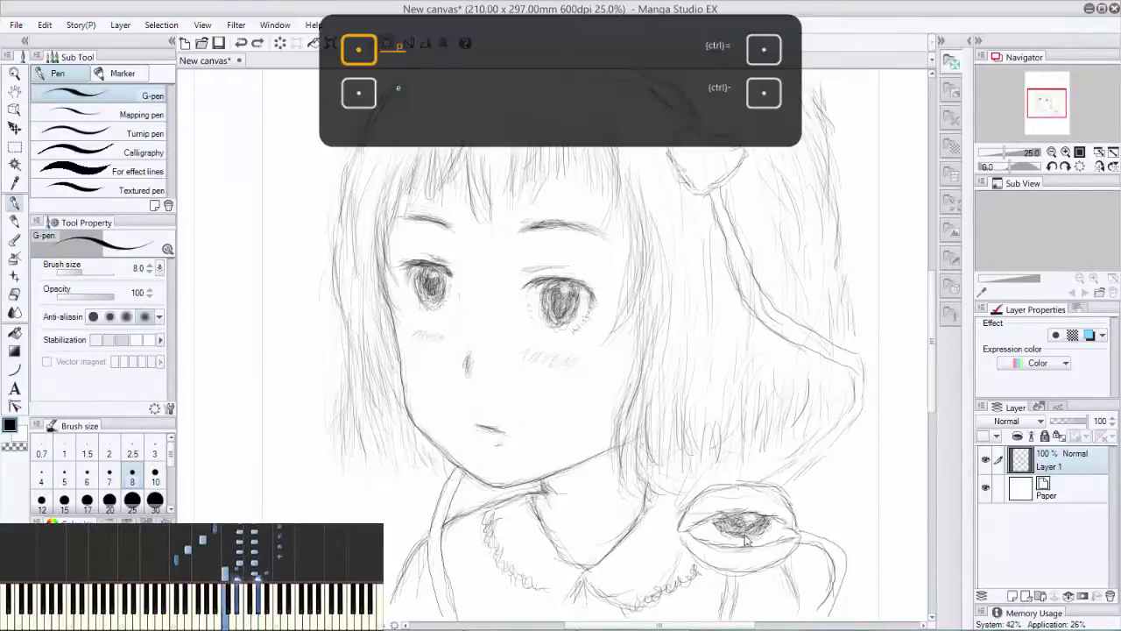
{"action": "key", "text": "p"}
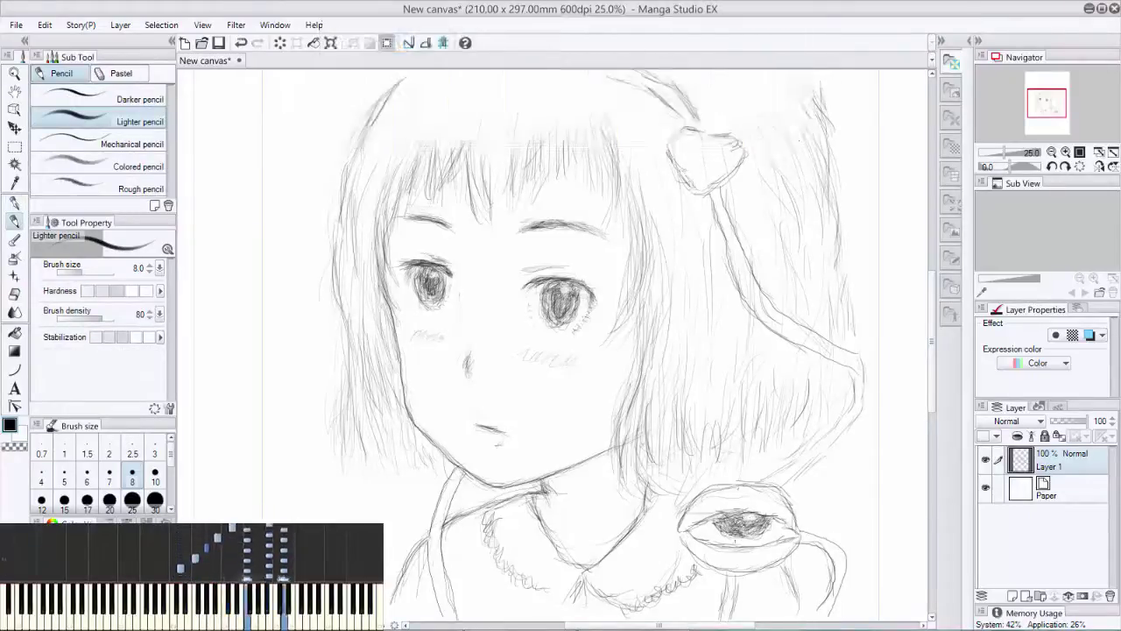
Erase stray strands around the cord where it runs between the hair and the third eye.
{"action": "key", "text": "e"}
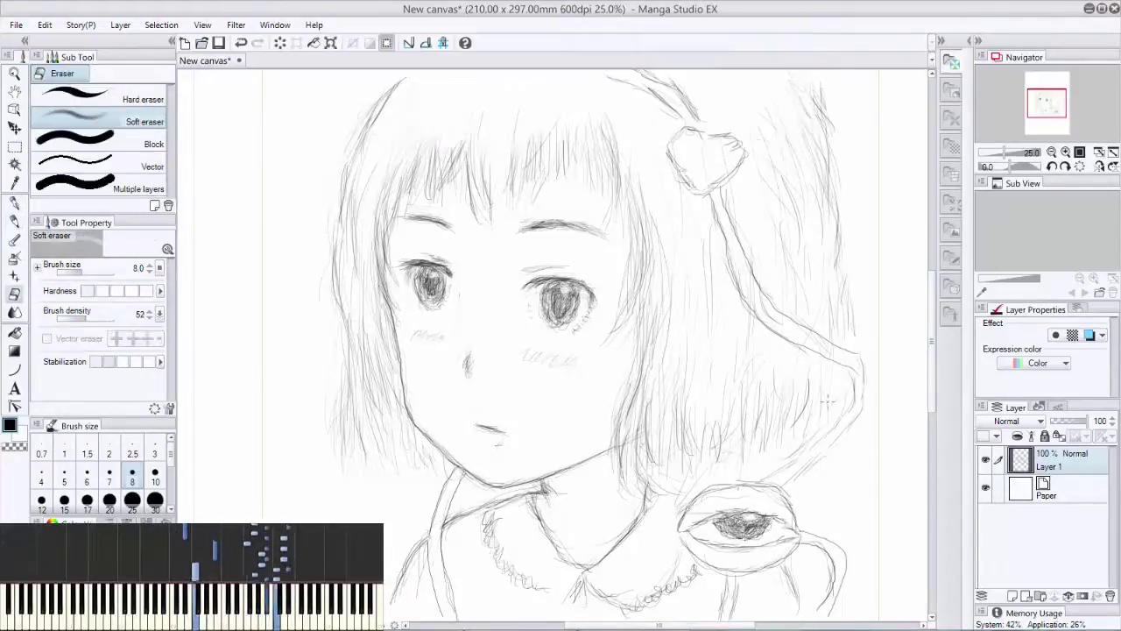
{"action": "key", "text": "p"}
{"action": "key", "text": "e"}
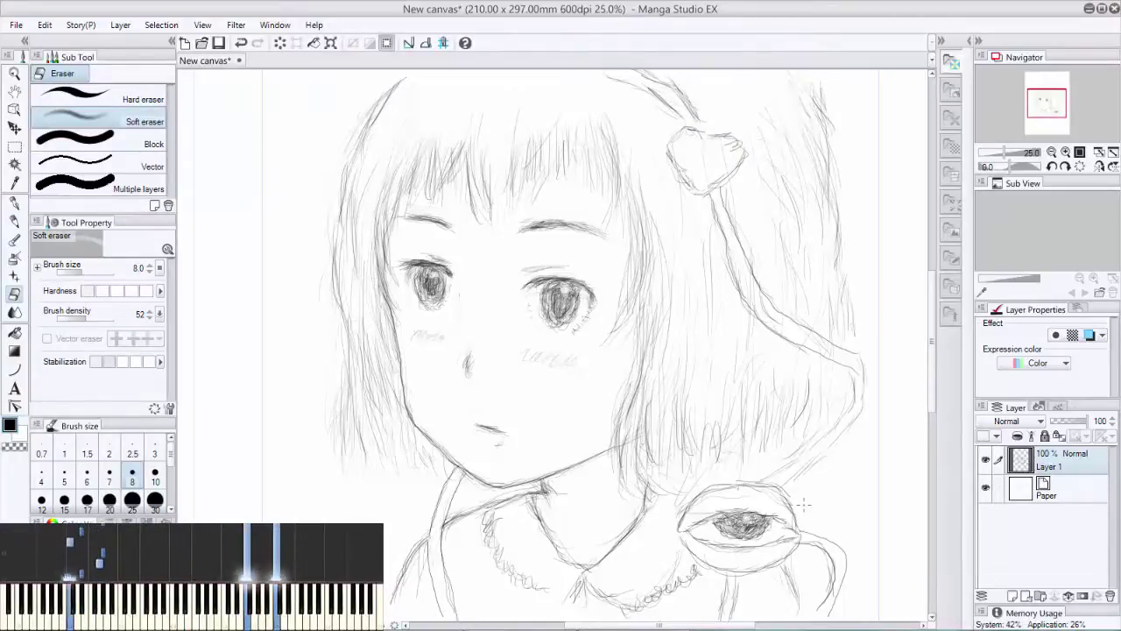
Add long pencil strands to the hair on the heart ornament's side, both above and below the cord.
{"action": "key", "text": "p"}
{"action": "key", "text": "p"}
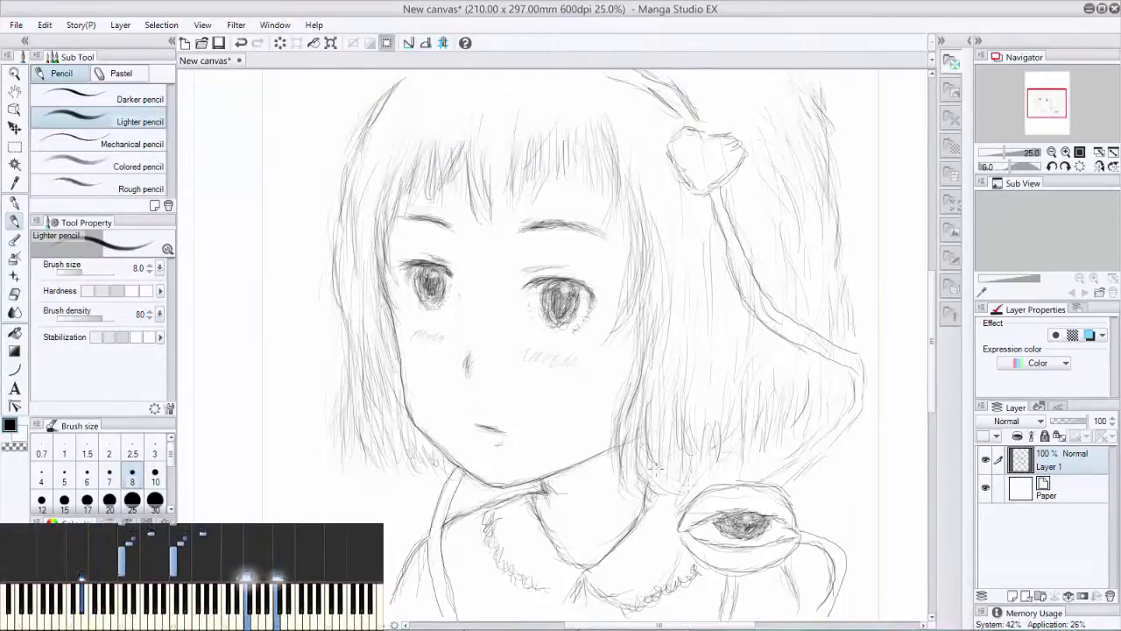
{"action": "left_click_drag", "start_coordinate": [813, 263], "coordinate": [825, 329]}
{"action": "mouse_move", "coordinate": [779, 84]}
{"action": "left_mouse_down"}
{"action": "mouse_move", "coordinate": [800, 139]}
{"action": "mouse_move", "coordinate": [802, 213]}
{"action": "left_mouse_up"}
{"action": "left_click_drag", "start_coordinate": [800, 155], "coordinate": [824, 330]}
{"action": "left_click_drag", "start_coordinate": [822, 352], "coordinate": [807, 422]}
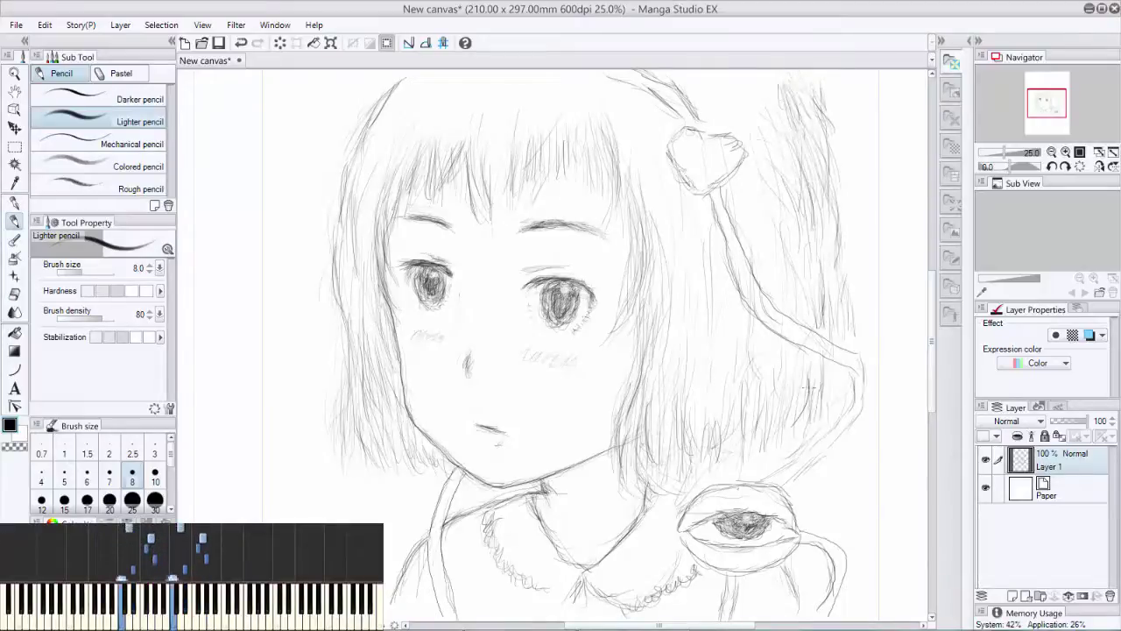
{"action": "left_click_drag", "start_coordinate": [812, 225], "coordinate": [824, 280]}
{"action": "left_click_drag", "start_coordinate": [794, 198], "coordinate": [799, 276]}
Set the soft eraser's brush density to 100 and erase the upper outer edge of the hair beyond the heart ornament.
{"action": "key", "text": "e"}
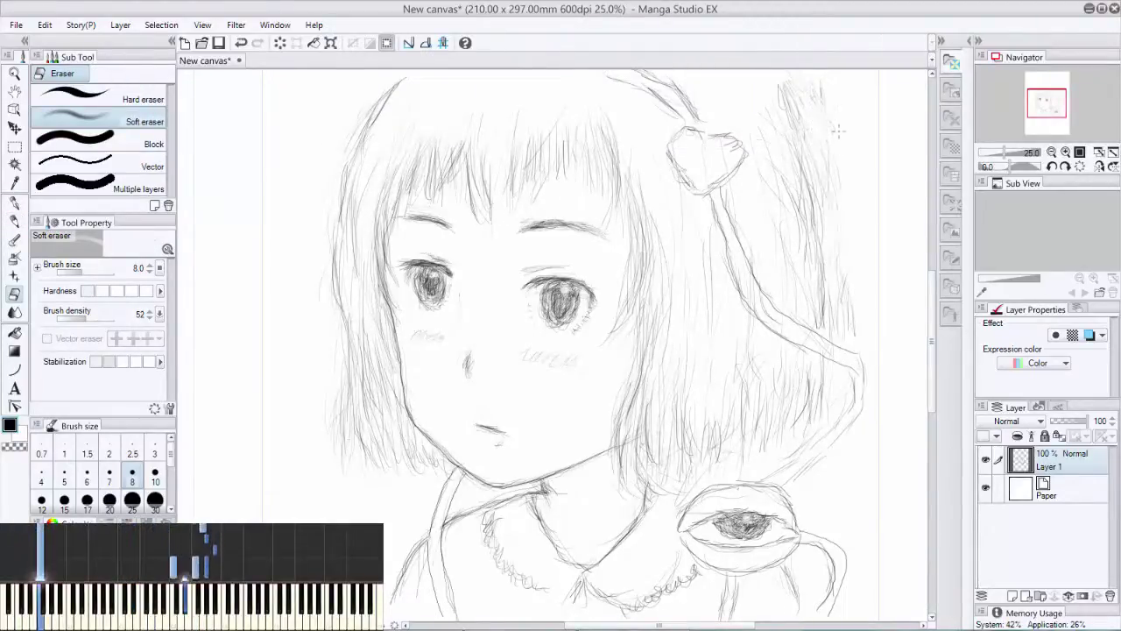
{"action": "left_click_drag", "start_coordinate": [99, 318], "coordinate": [115, 318]}
{"action": "left_click_drag", "start_coordinate": [821, 86], "coordinate": [816, 131]}
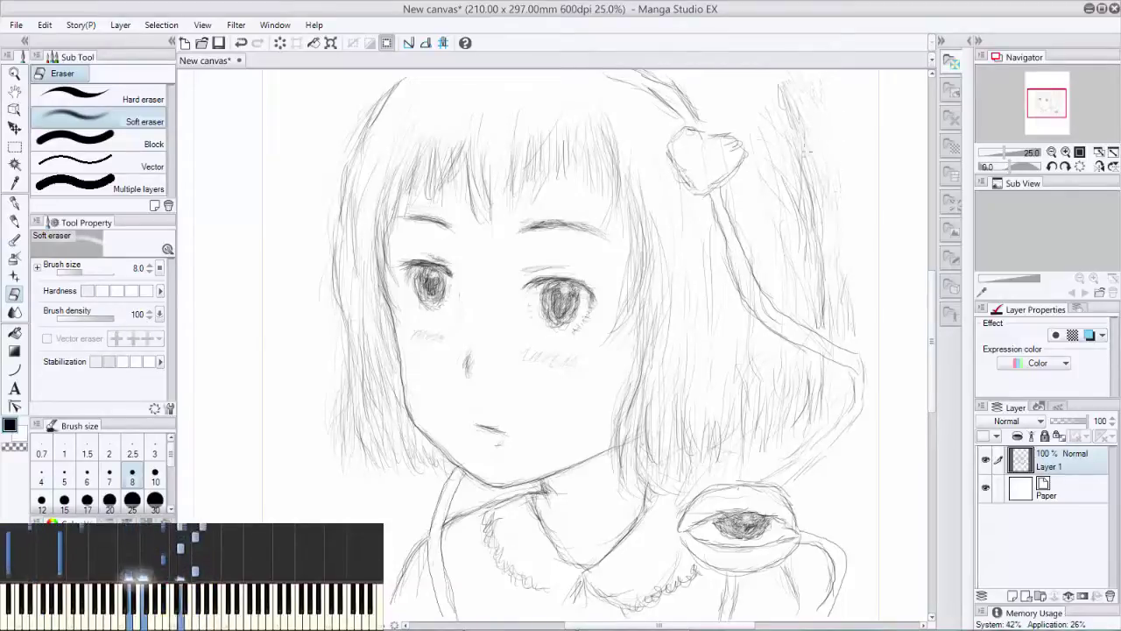
Redraw the hair's outer contour beside the heart ornament and add more strands between it and the cord.
{"action": "key", "text": "p"}
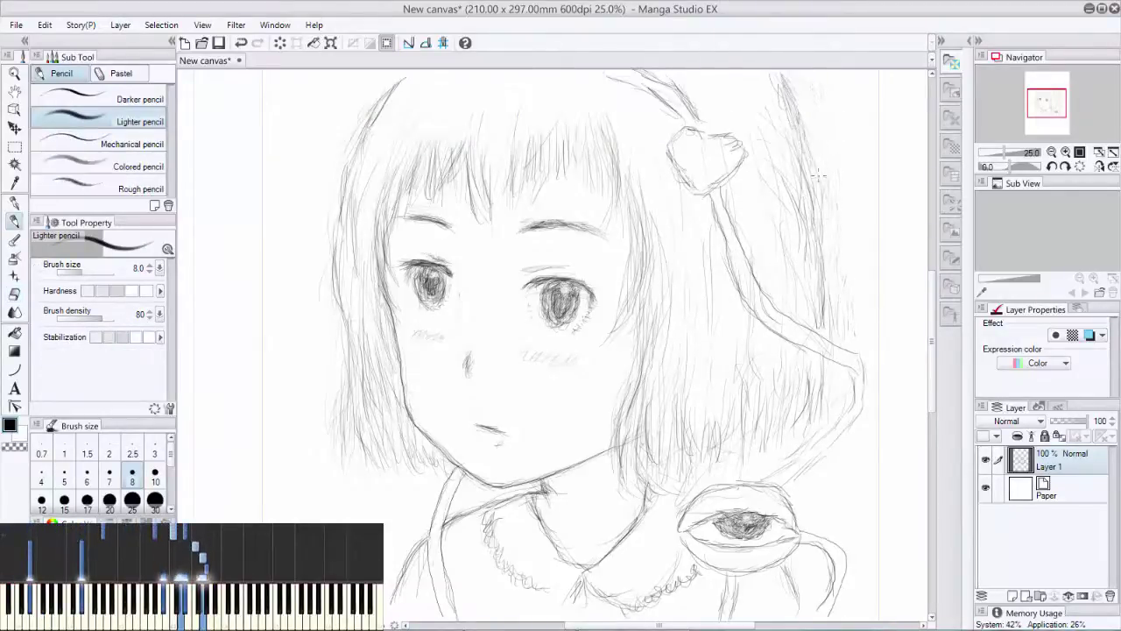
{"action": "left_click_drag", "start_coordinate": [785, 124], "coordinate": [765, 166]}
{"action": "left_click_drag", "start_coordinate": [769, 203], "coordinate": [746, 283]}
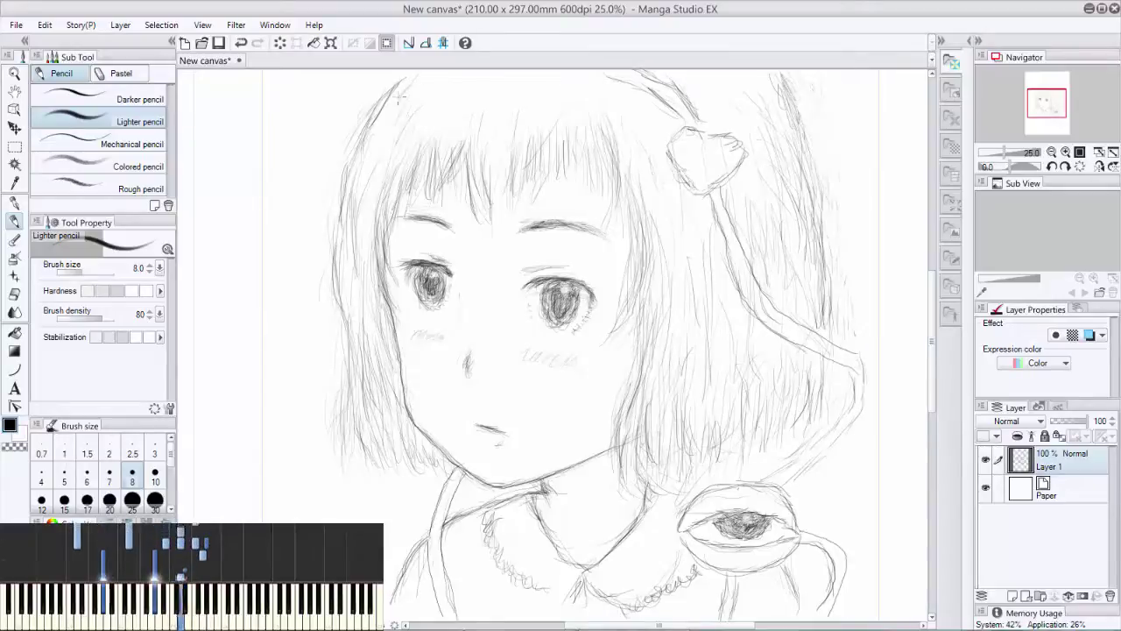
{"action": "key", "text": "ctrl+s"}
{"action": "key", "text": "Return"}
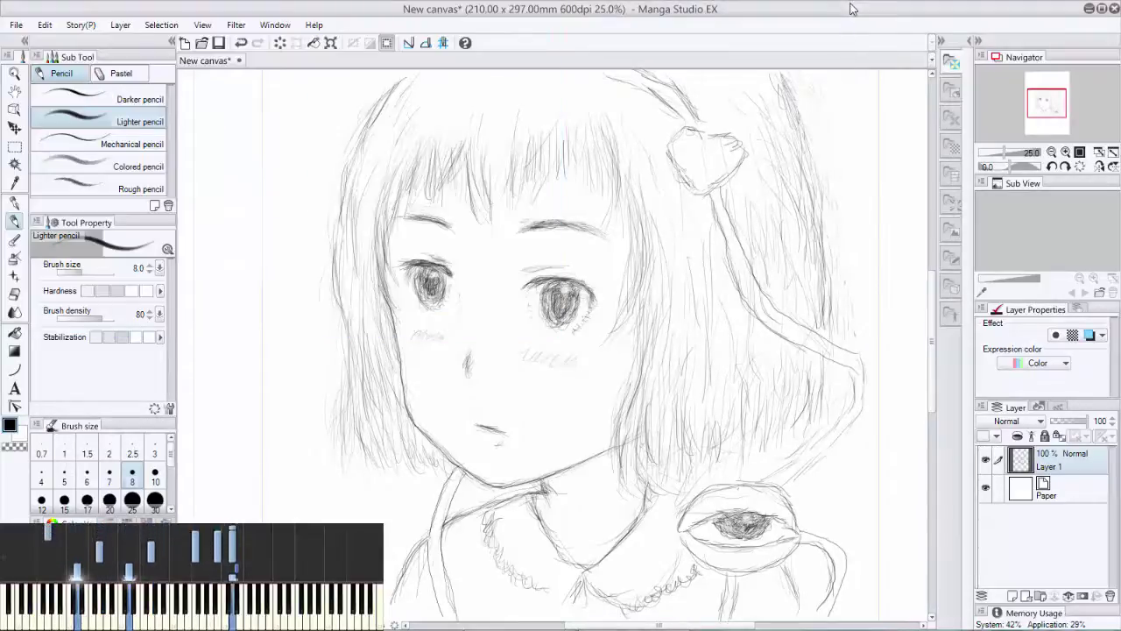
Shade the neck under the chin with light hatching and draw a double-line cord curving from the third eye across the collar.
{"action": "key", "text": "e"}
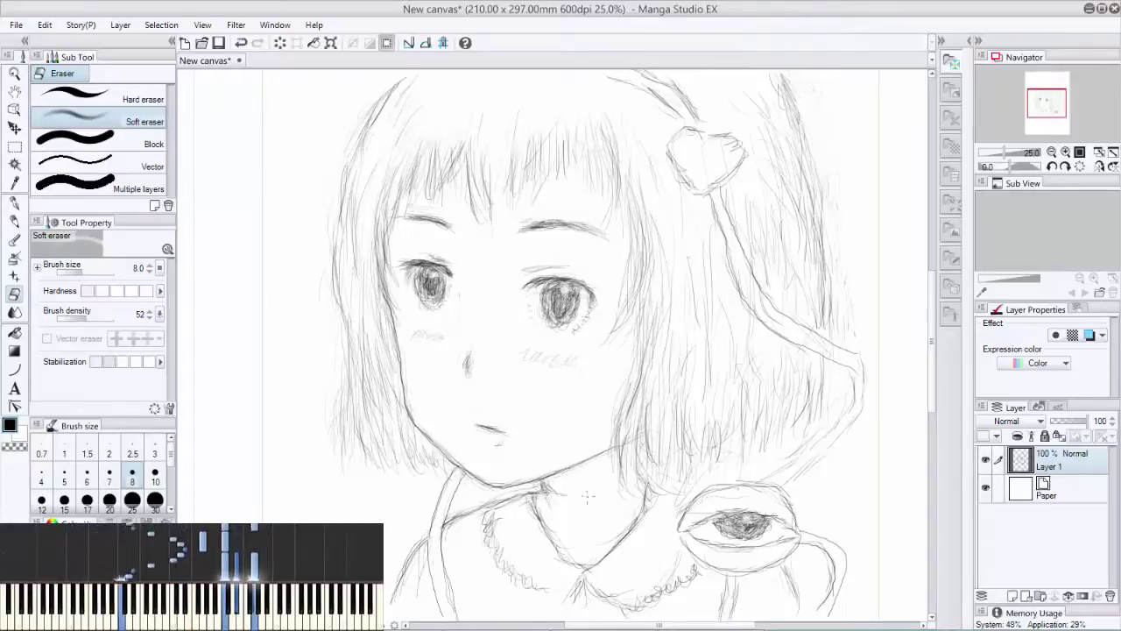
{"action": "key", "text": "p"}
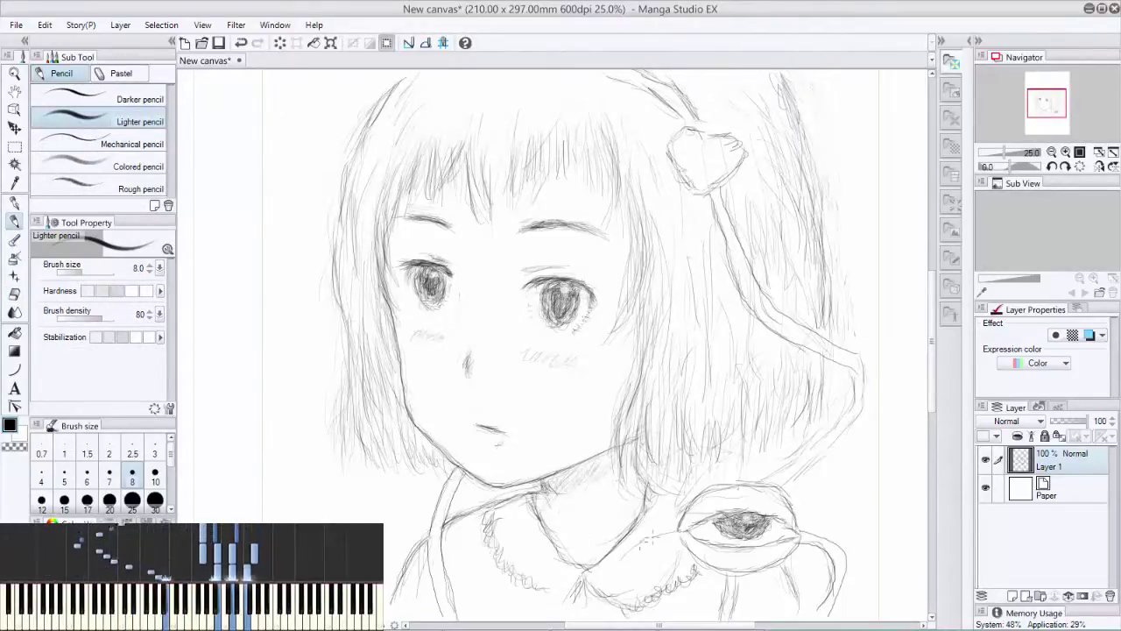
{"action": "key", "text": "e"}
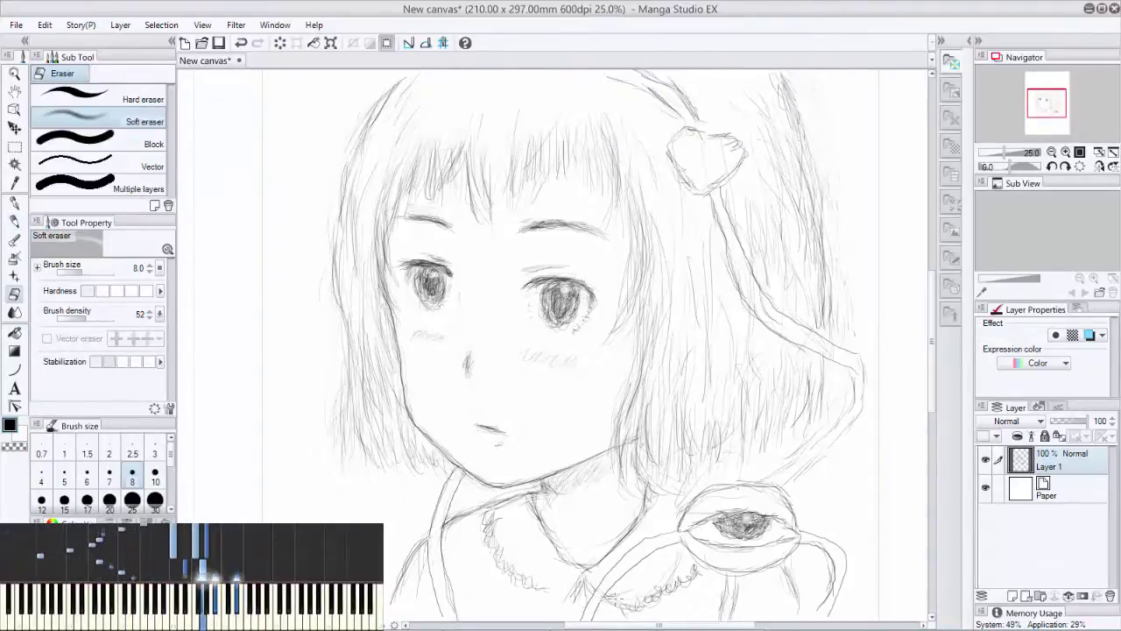
Darken the collar's scalloped frills and erase part of the strands in the centre fringe.
{"action": "key", "text": "p"}
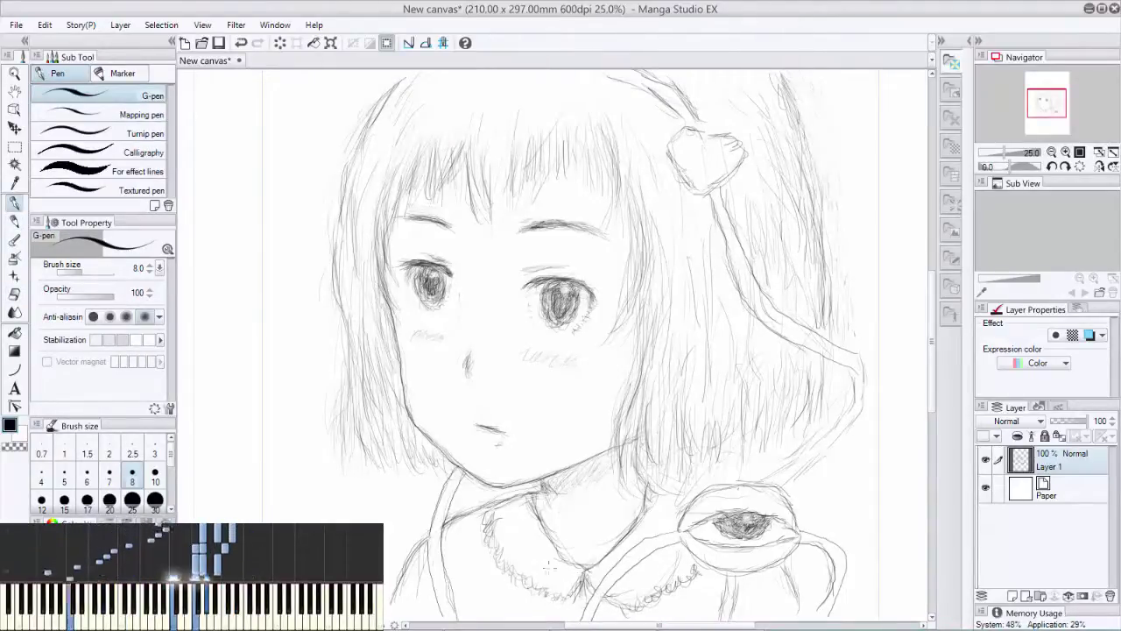
{"action": "left_click_drag", "start_coordinate": [483, 524], "coordinate": [504, 570]}
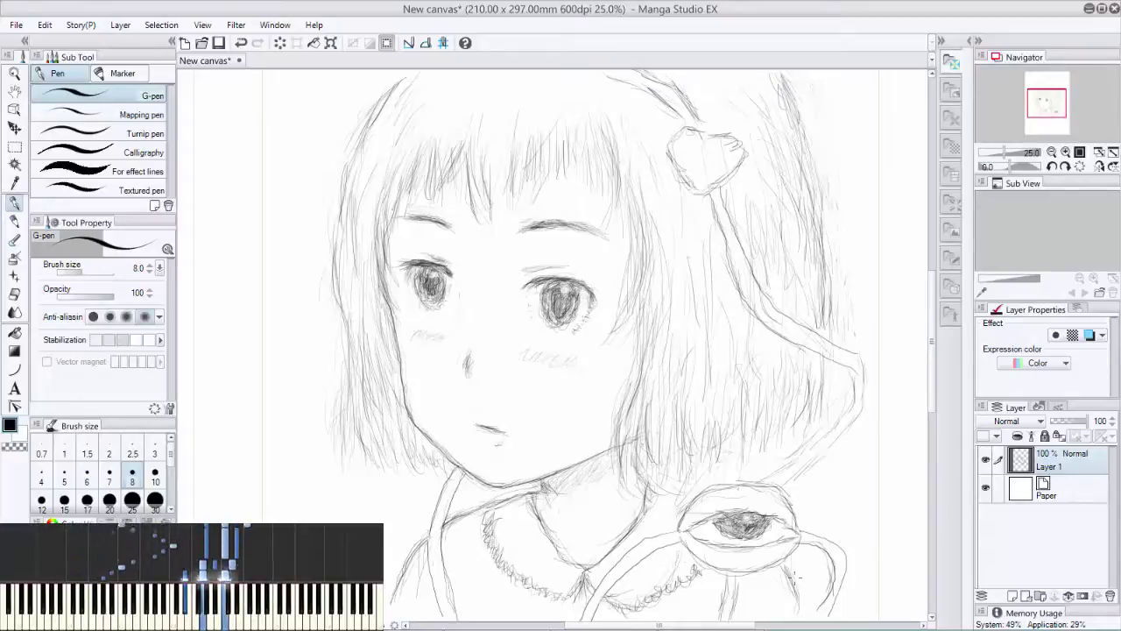
{"action": "key", "text": "e"}
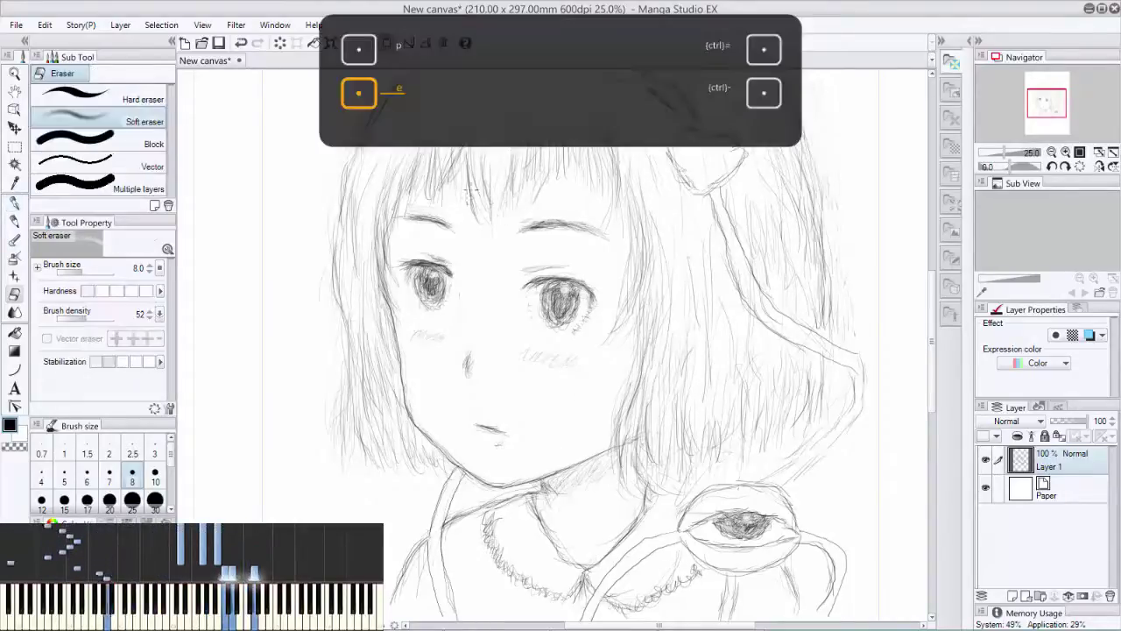
{"action": "left_click_drag", "start_coordinate": [473, 177], "coordinate": [469, 210]}
{"action": "key", "text": "p"}
{"action": "key", "text": "e"}
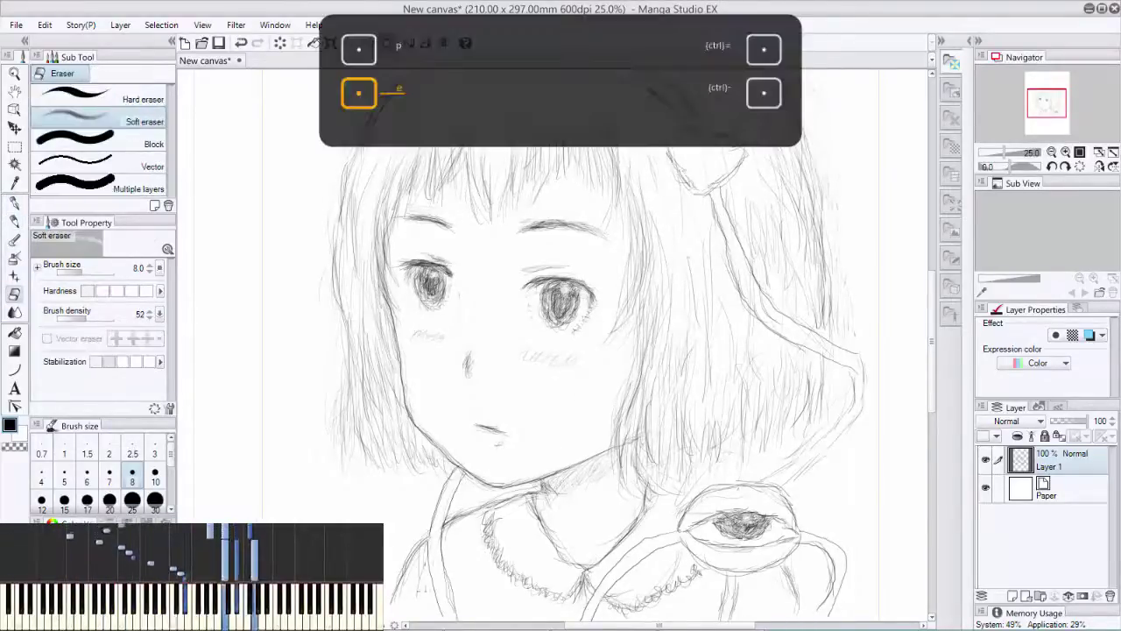
Retrace the cord running from the top of the third eye up along the hair's outer edge with darker lines.
{"action": "key", "text": "p"}
{"action": "key", "text": "p"}
{"action": "mouse_move", "coordinate": [769, 483]}
{"action": "left_mouse_down"}
{"action": "mouse_move", "coordinate": [846, 408]}
{"action": "mouse_move", "coordinate": [855, 422]}
{"action": "left_mouse_up"}
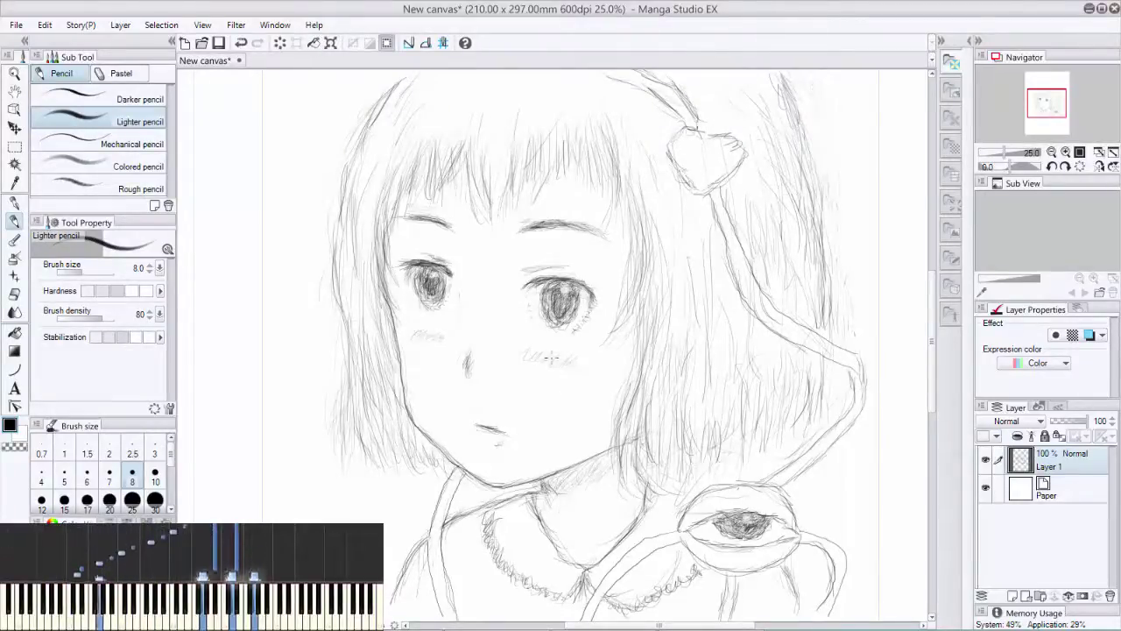
Undo the last stroke and build up denser blush hatching on both cheeks.
{"action": "key", "text": "ctrl+z"}
{"action": "left_click", "coordinate": [477, 372], "text": "alt"}
{"action": "key", "text": "e"}
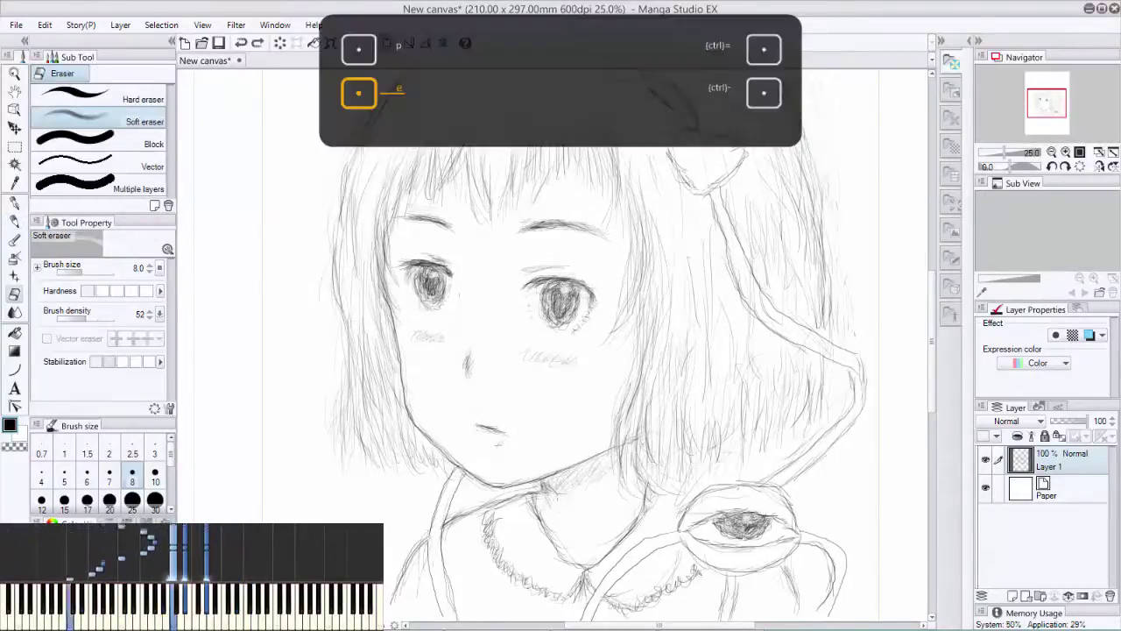
Deepen the hatched shadow on the neck under the chin, alternating pencil strokes with soft erasing.
{"action": "key", "text": "p"}
{"action": "key", "text": "e"}
{"action": "key", "text": "p"}
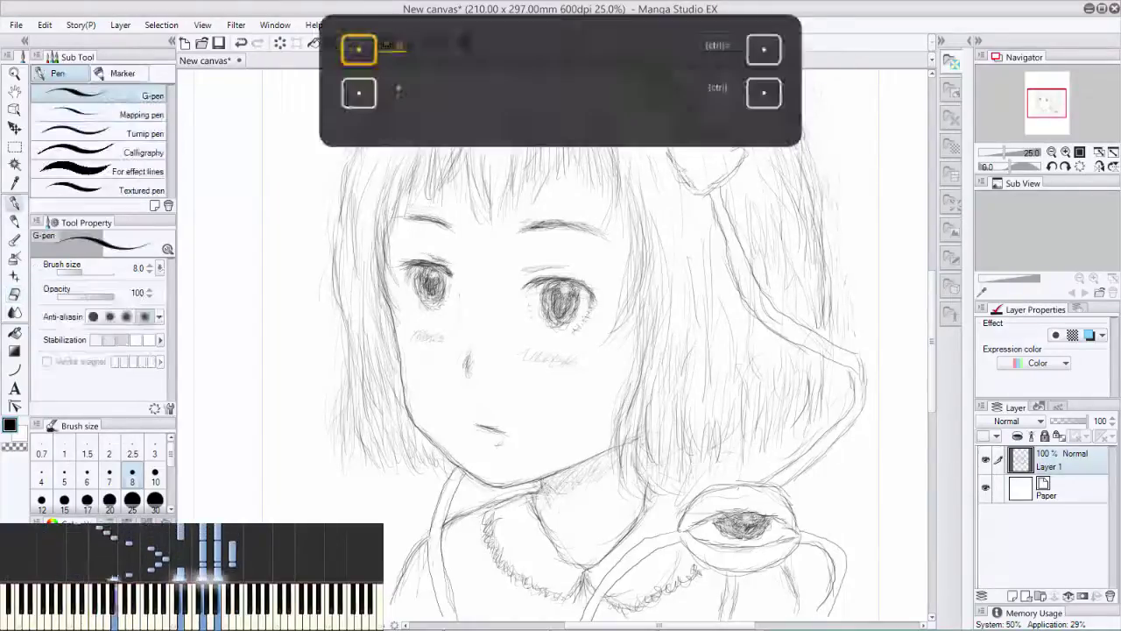
{"action": "key", "text": "e"}
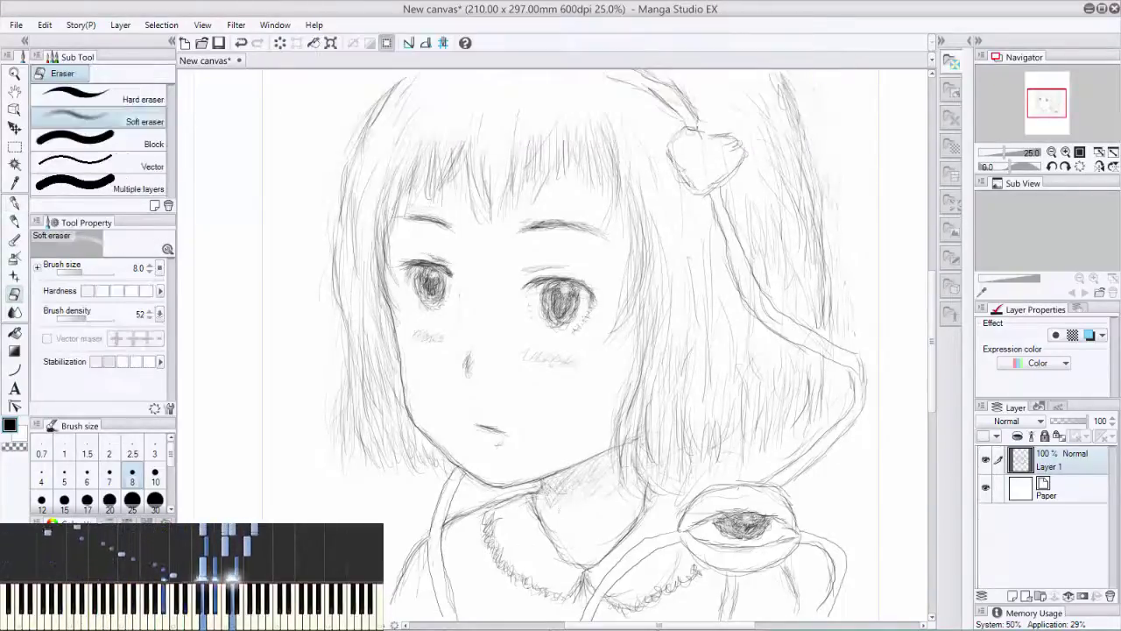
{"action": "key", "text": "p"}
{"action": "key", "text": "e"}
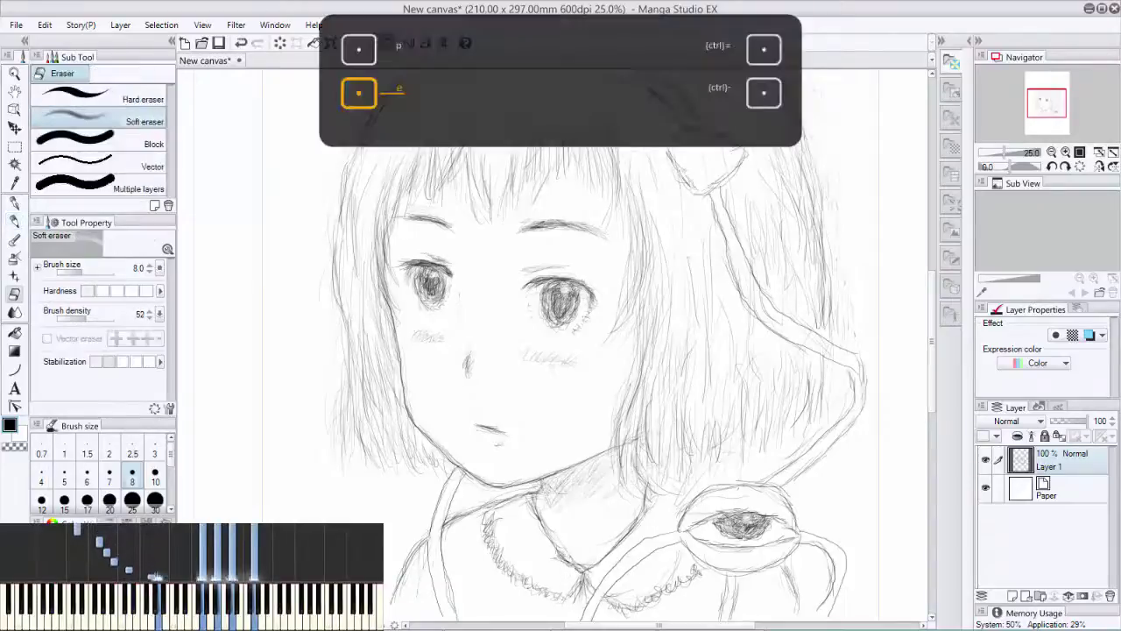
{"action": "key", "text": "p"}
{"action": "key", "text": "p"}
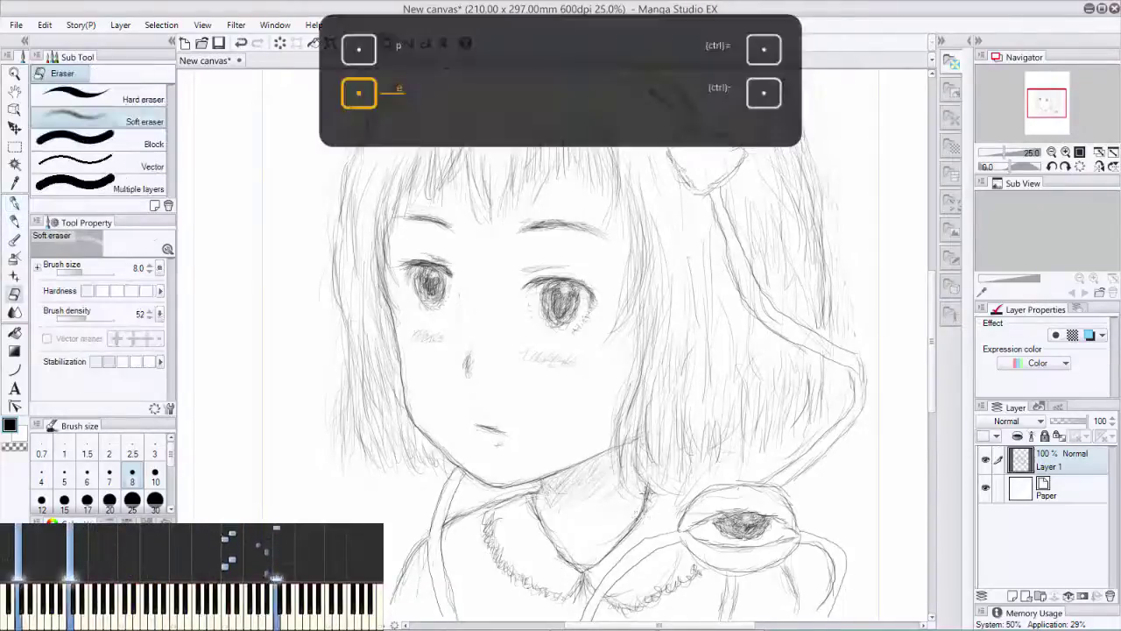